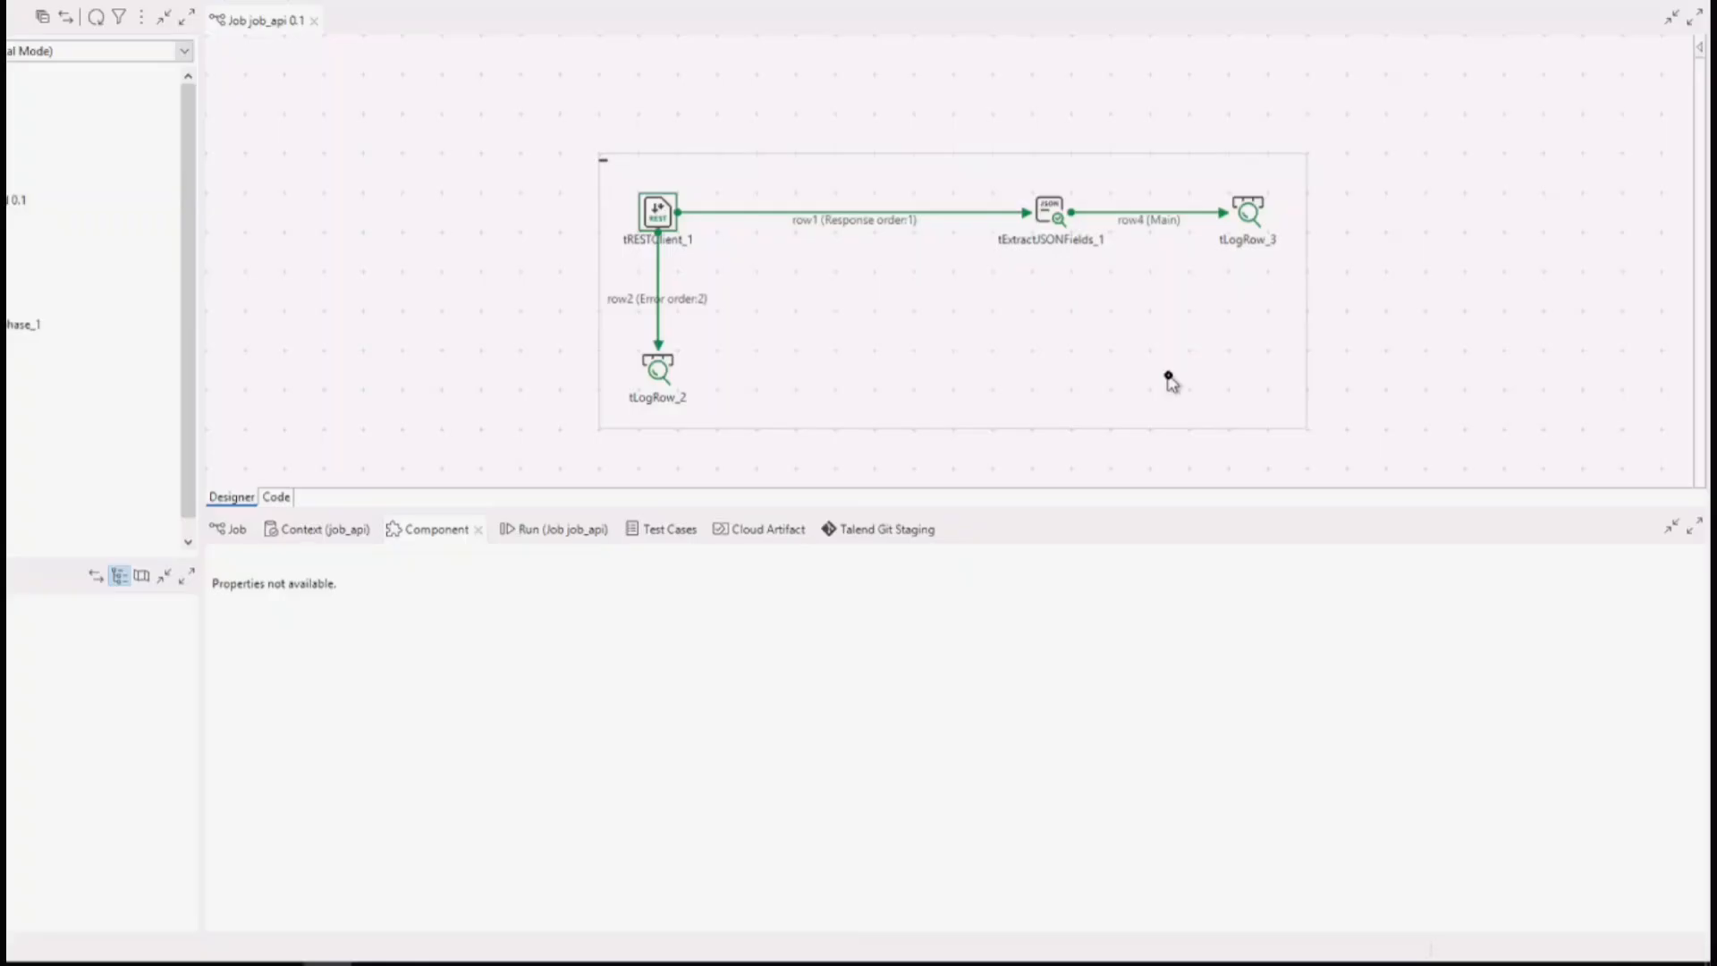
Switch to Notepad++ and review the dummyjson users endpoint URL and the list of HTTP methods in the second note.
{"action": "left_click", "coordinate": [326, 961]}
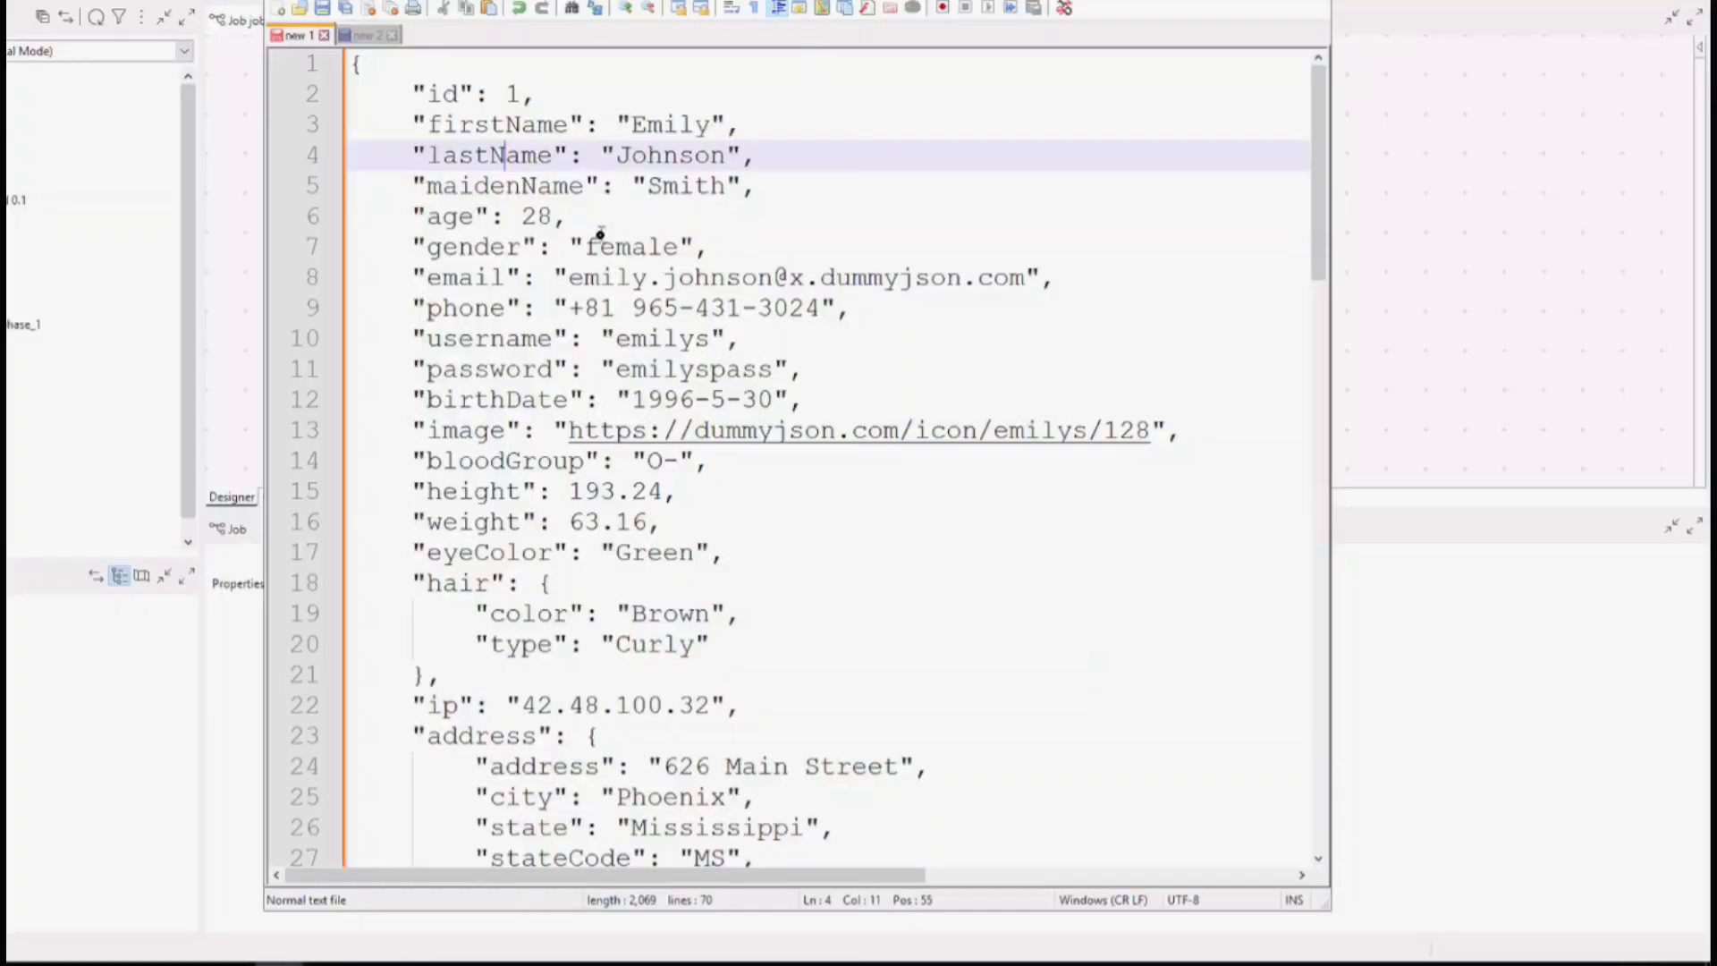
{"action": "left_click", "coordinate": [367, 35]}
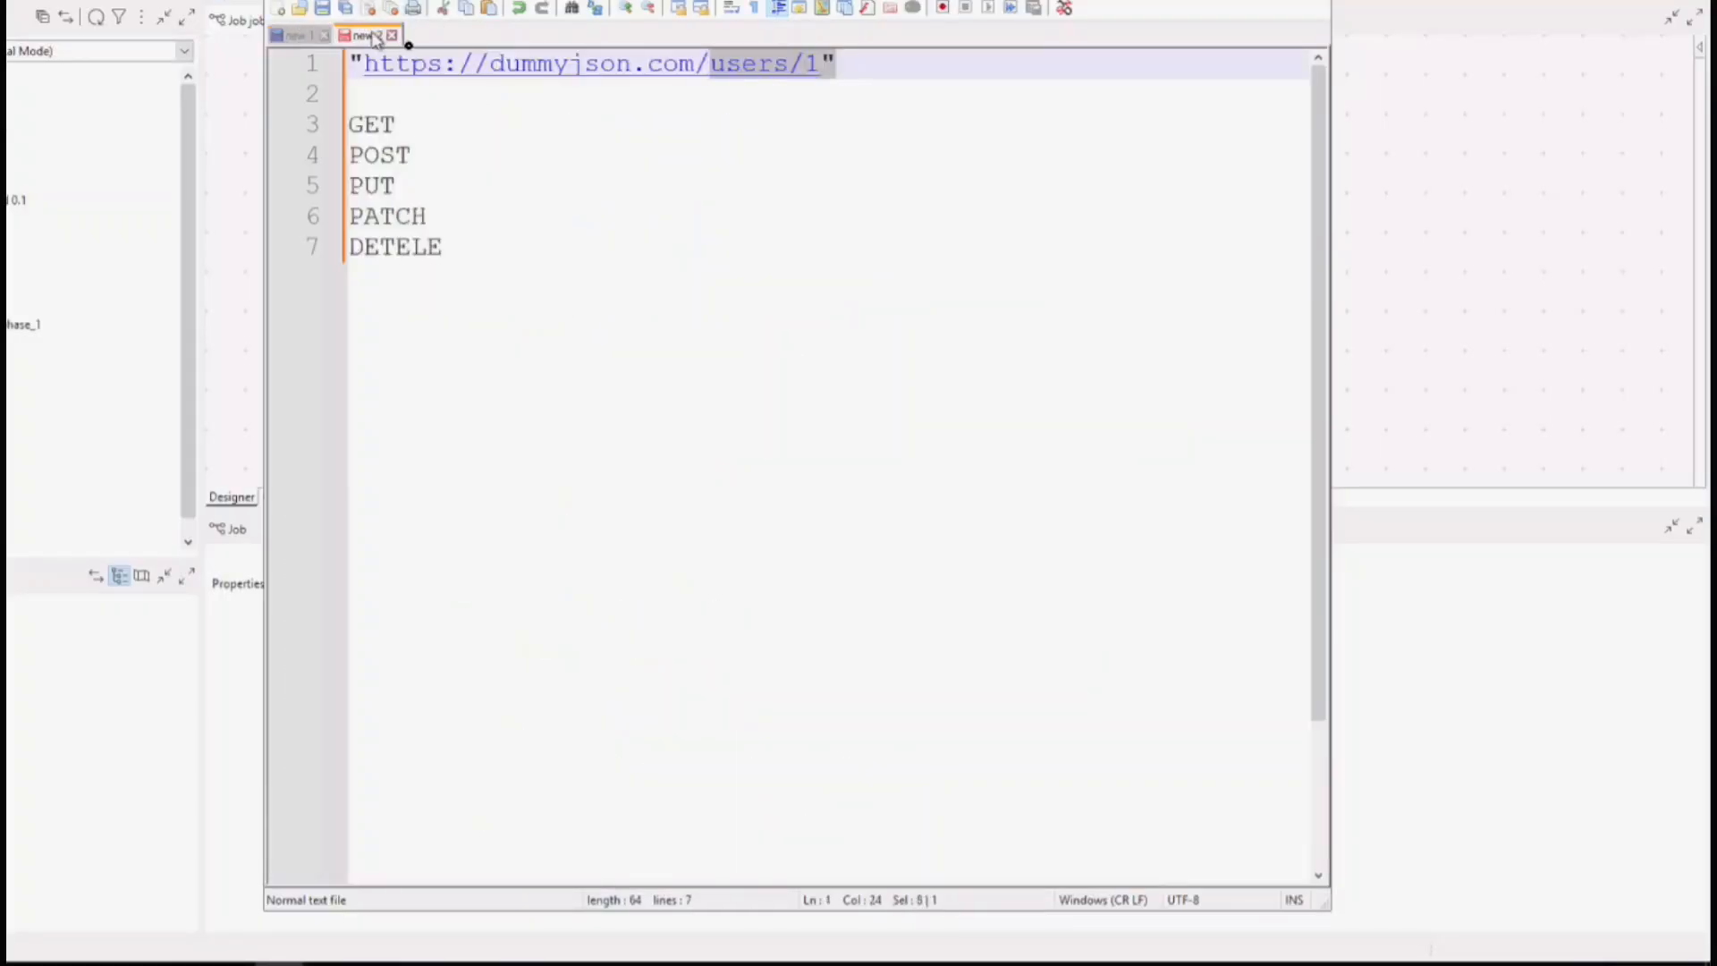
{"action": "left_click_drag", "start_coordinate": [821, 71], "coordinate": [277, 55]}
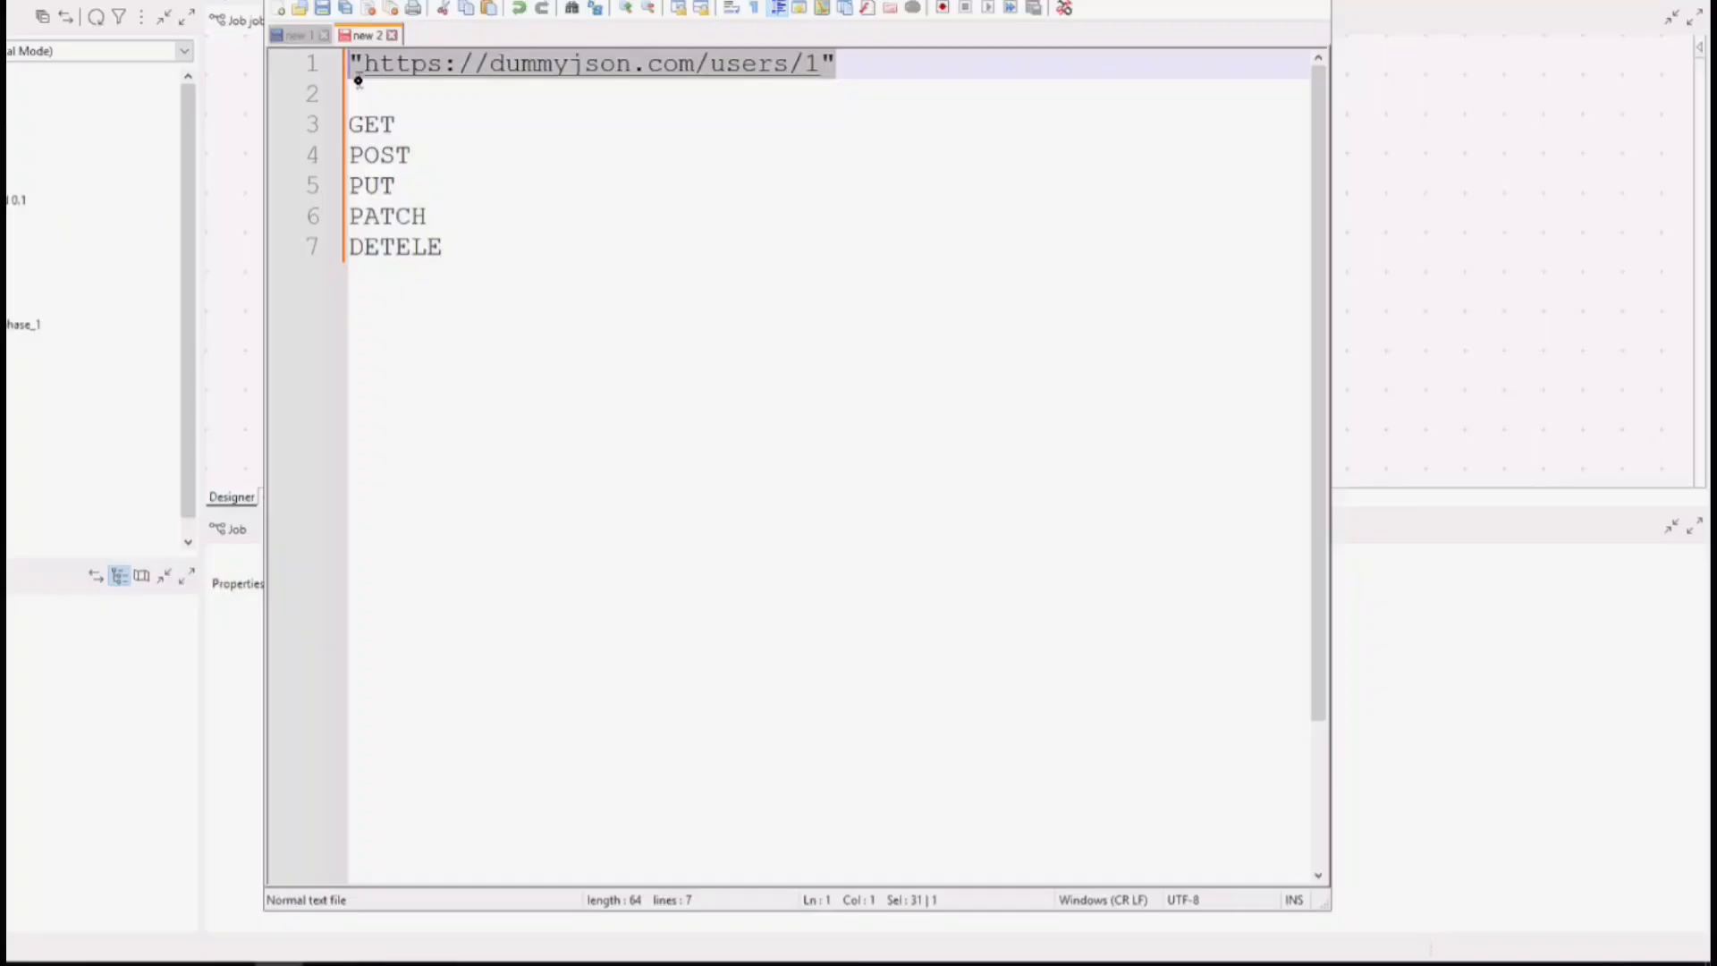
{"action": "left_click_drag", "start_coordinate": [399, 126], "coordinate": [338, 123]}
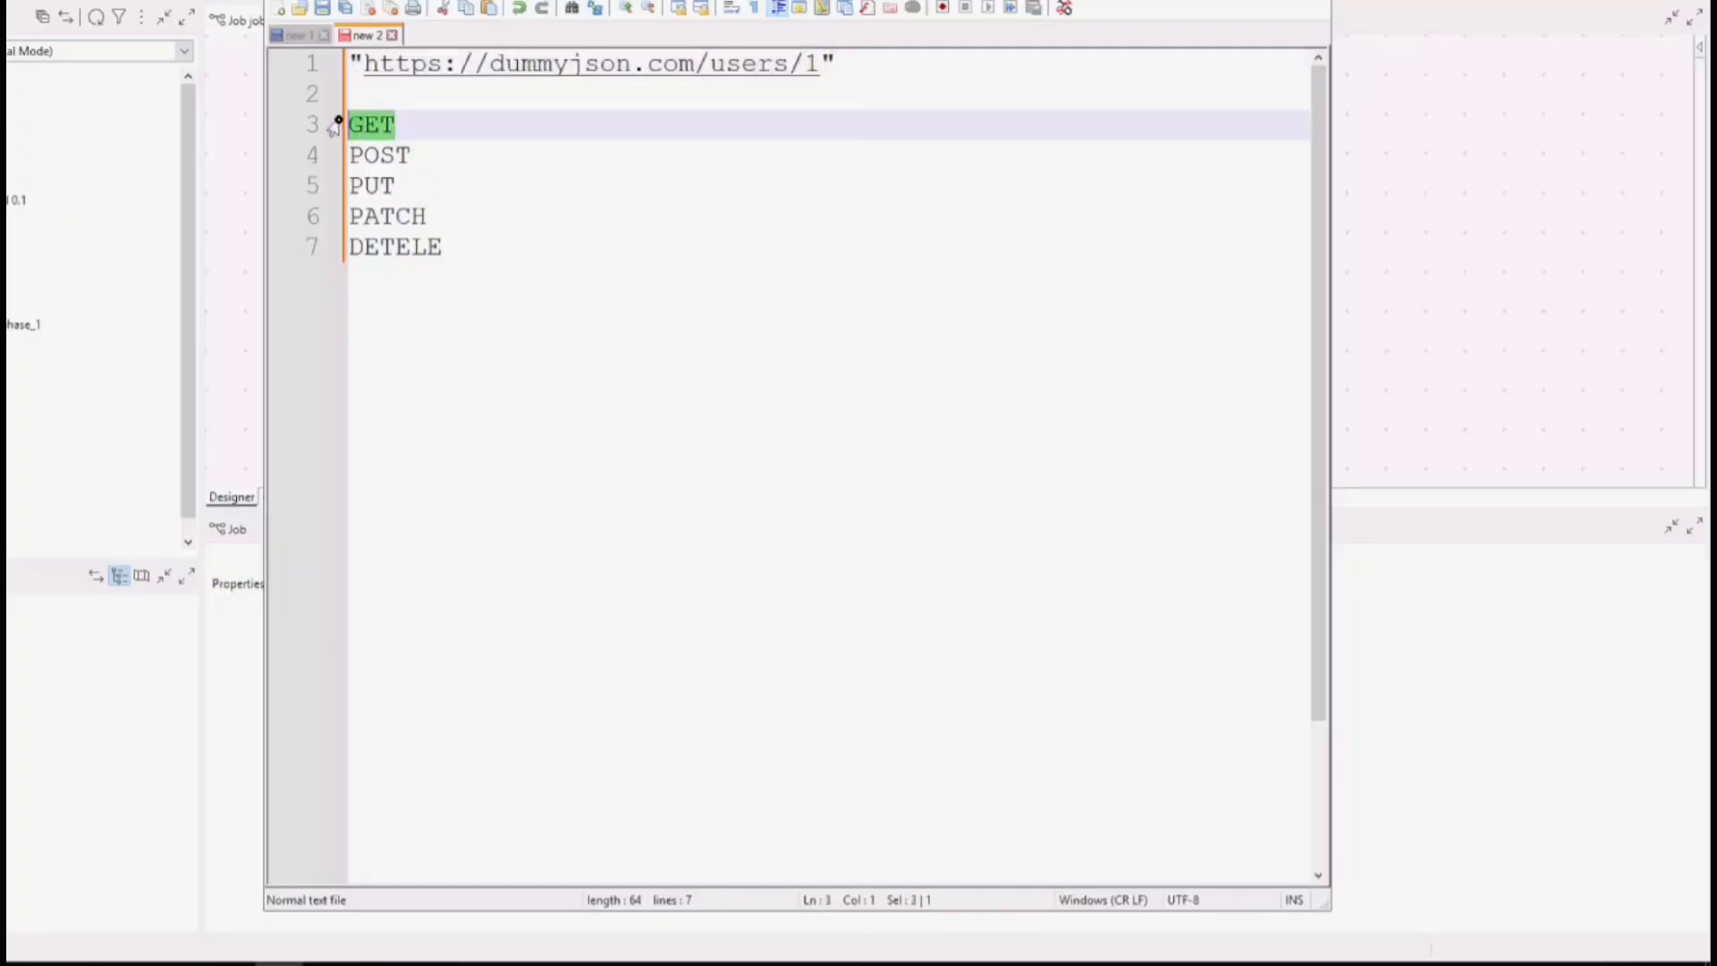
{"action": "left_click", "coordinate": [394, 147]}
{"action": "double_click", "coordinate": [394, 150]}
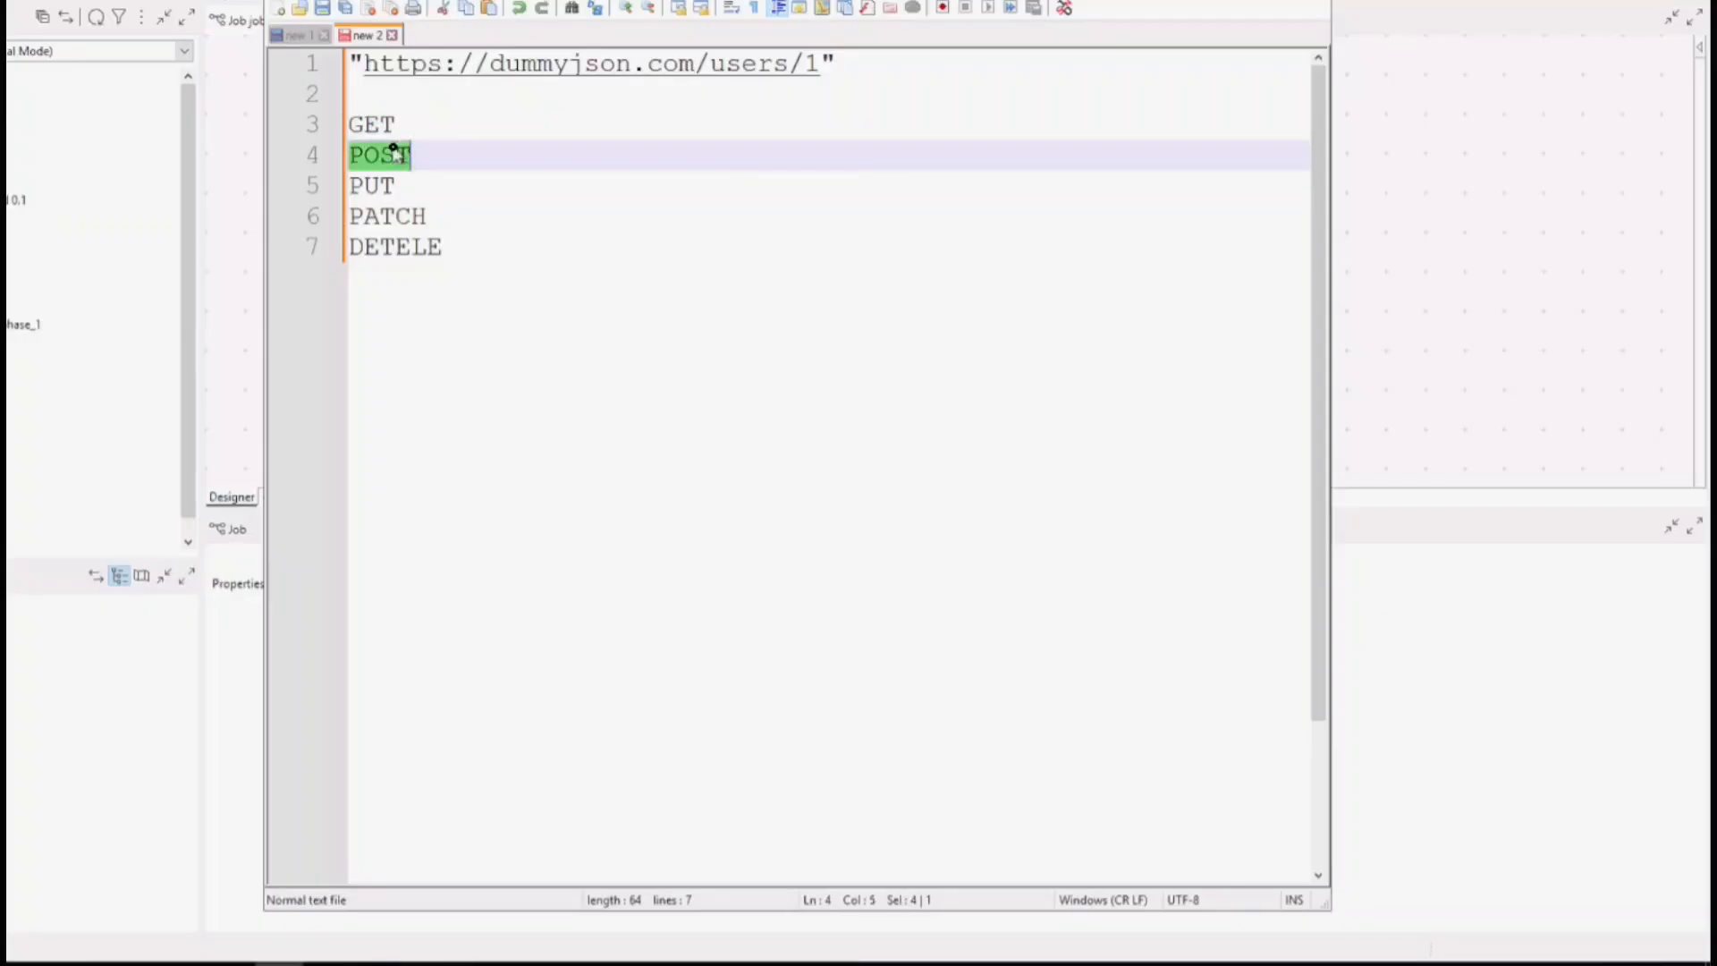
{"action": "double_click", "coordinate": [371, 194]}
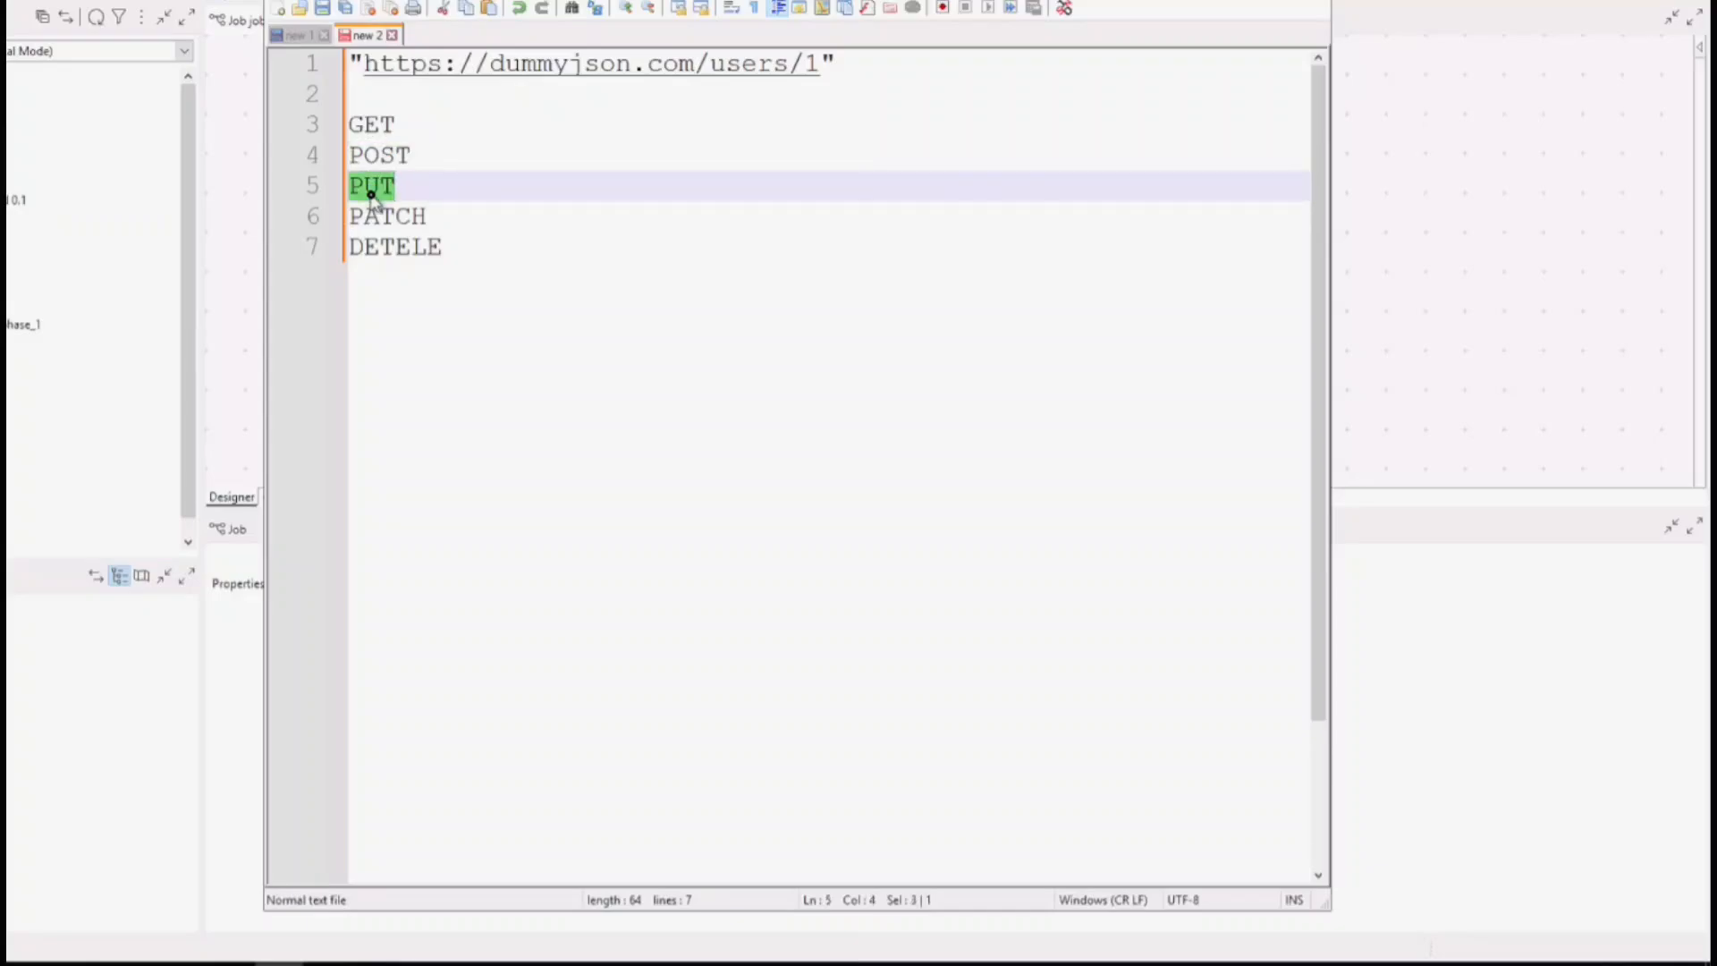
{"action": "left_click", "coordinate": [370, 209]}
{"action": "double_click", "coordinate": [370, 211]}
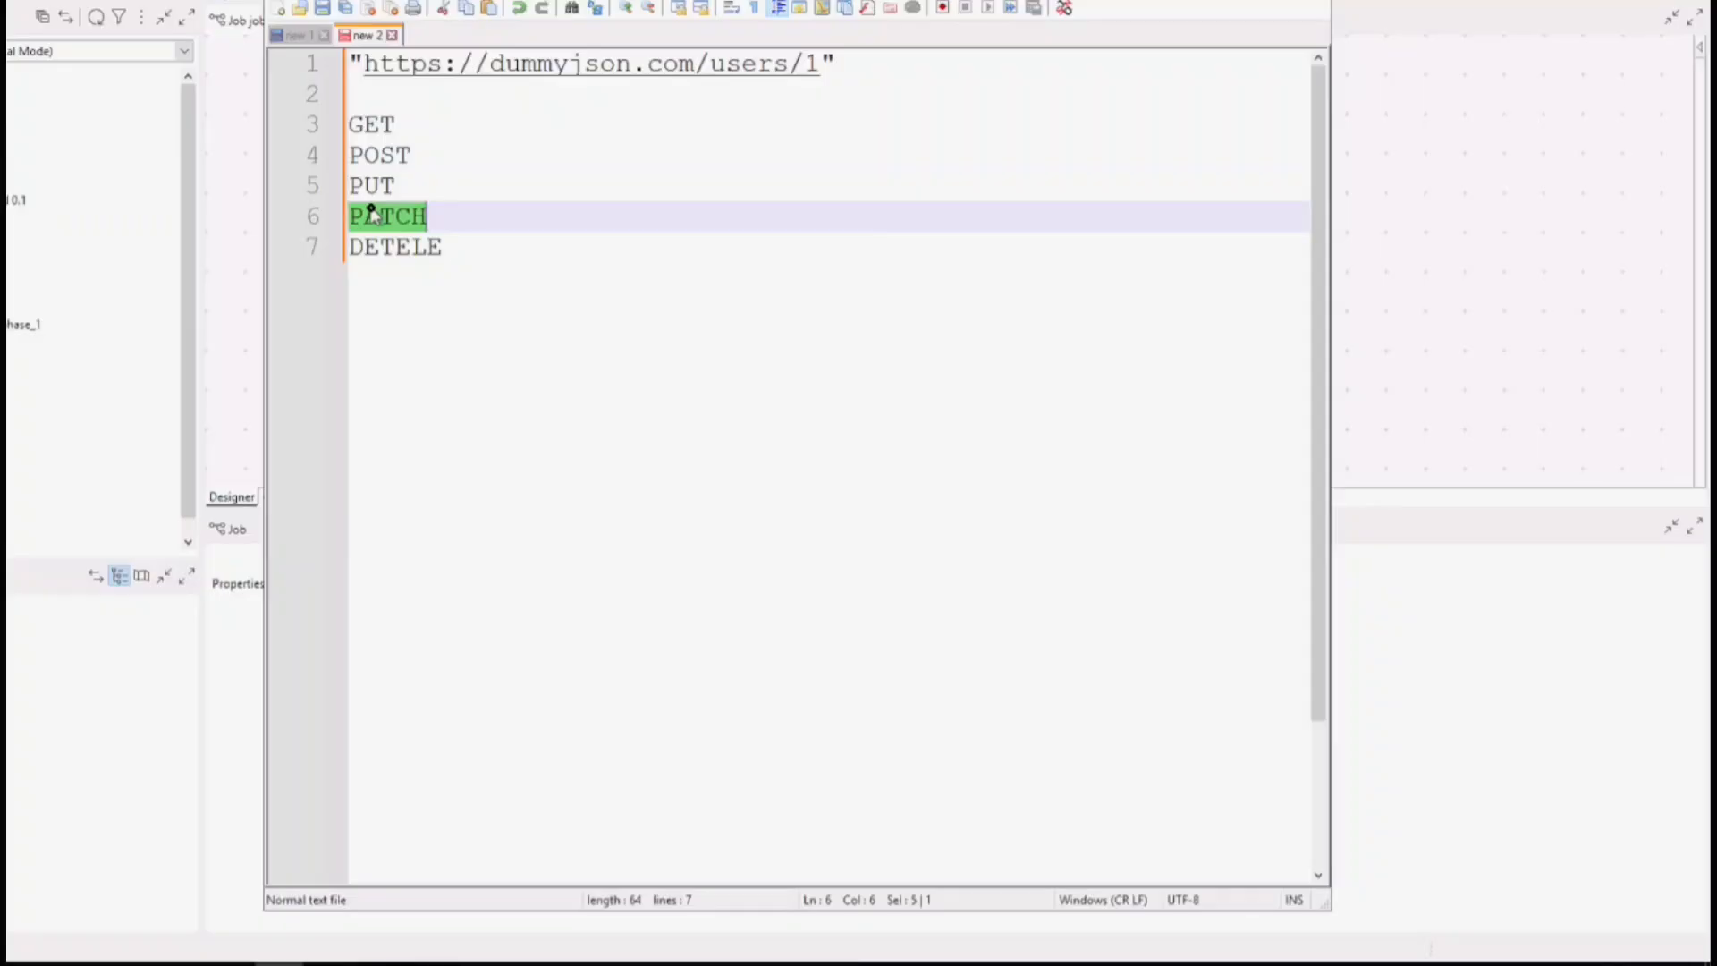
{"action": "double_click", "coordinate": [385, 248]}
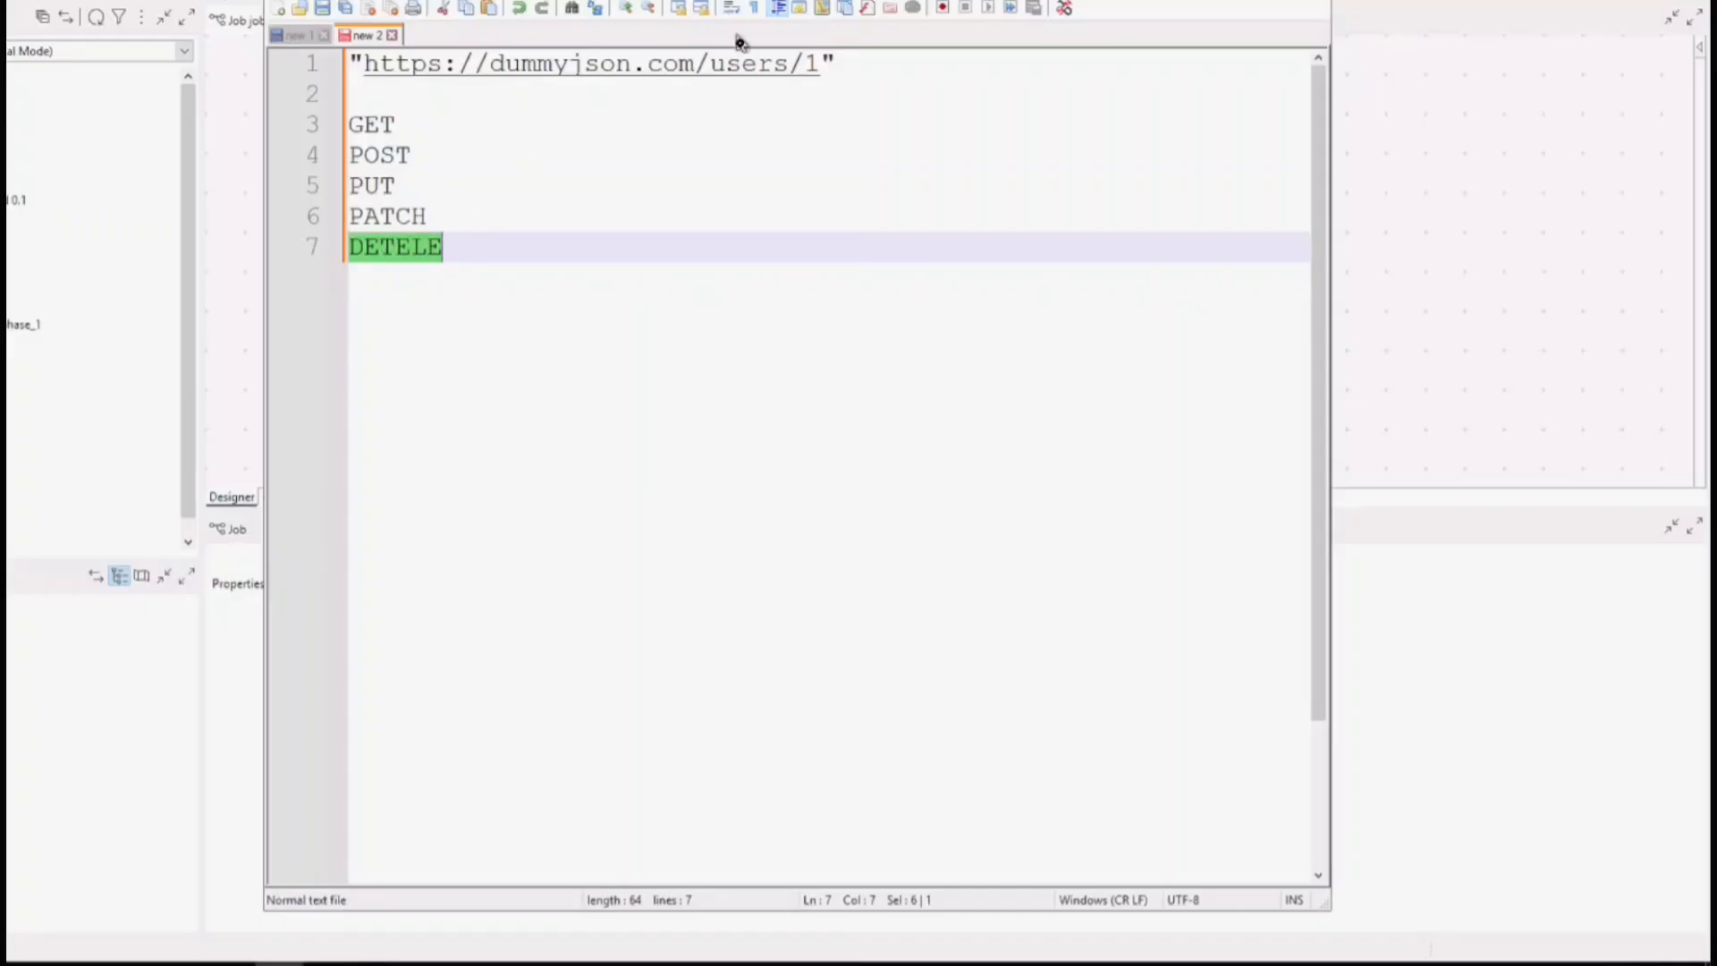
{"action": "left_click_drag", "start_coordinate": [881, 60], "coordinate": [319, 62]}
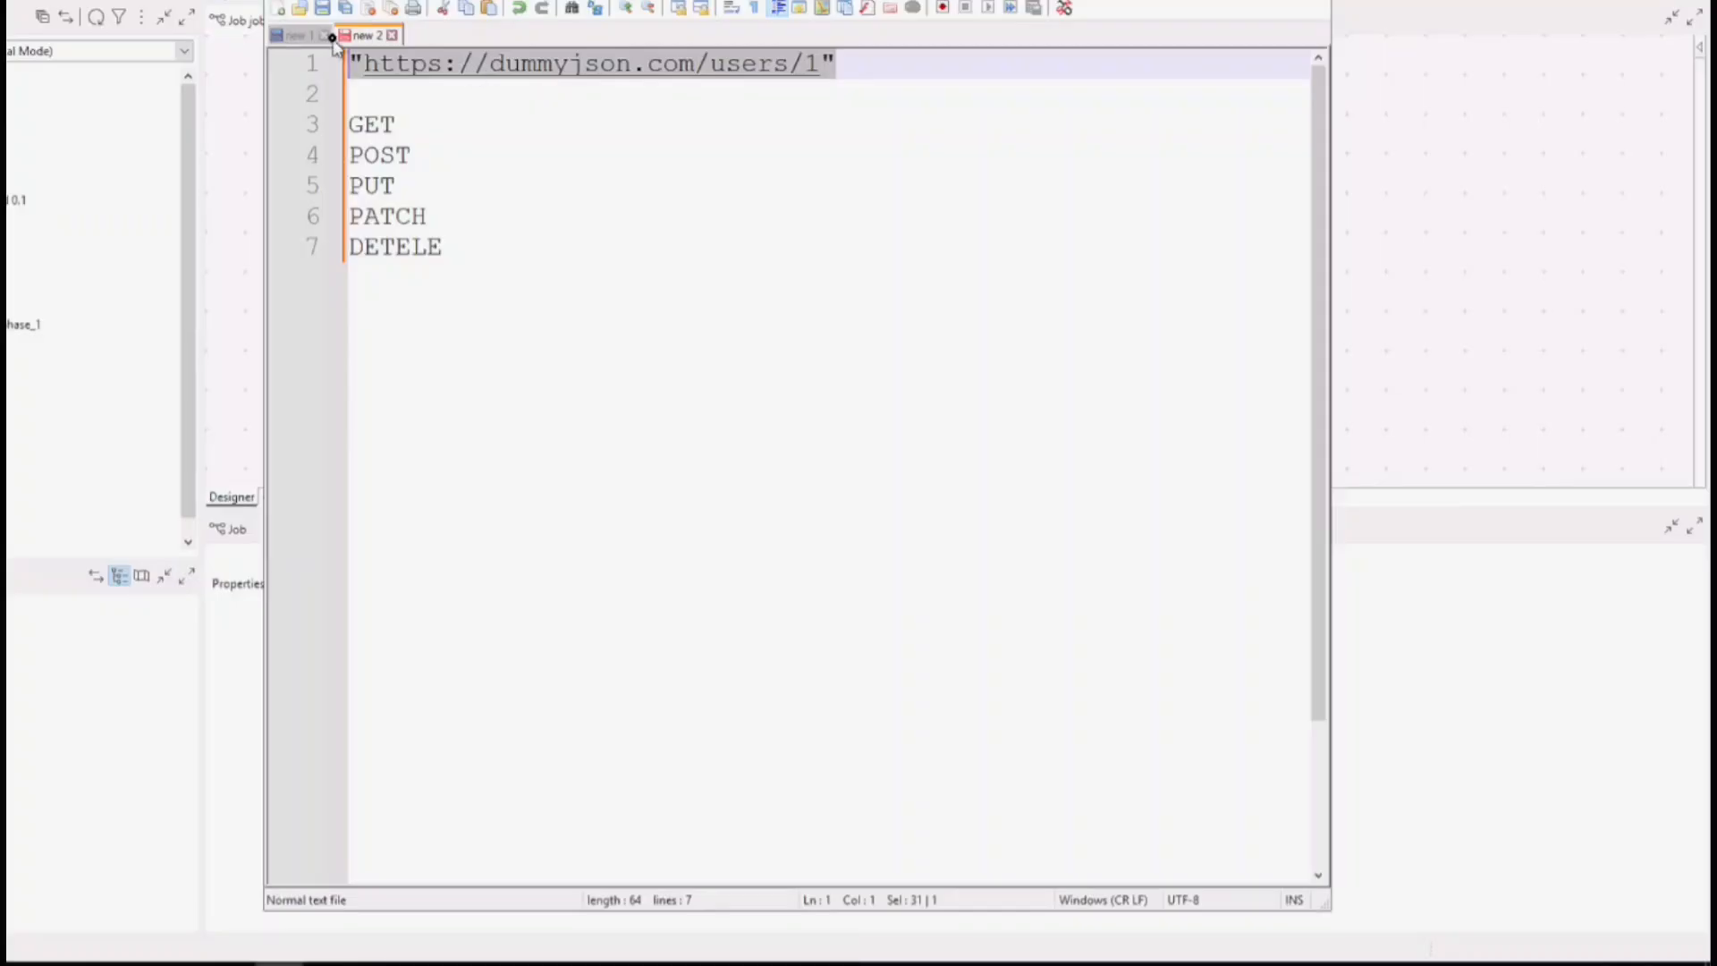
Examine the nested hair and address objects in the sample JSON response, and return to the Talend job.
{"action": "left_click", "coordinate": [298, 36]}
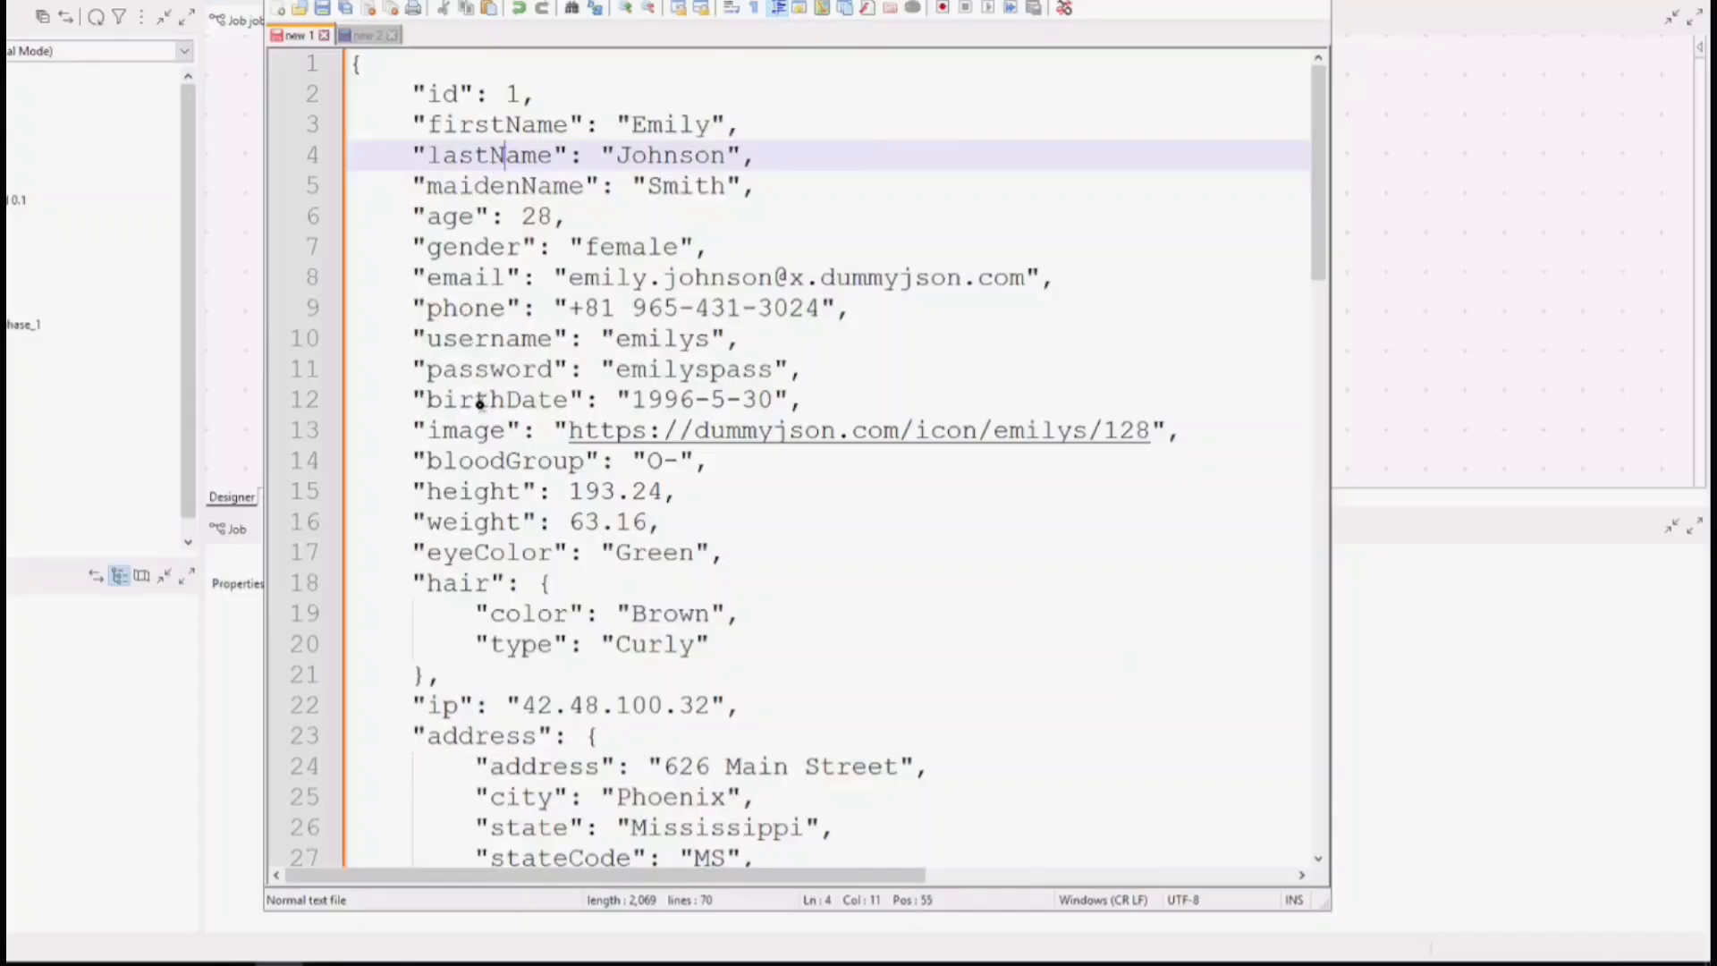
{"action": "double_click", "coordinate": [462, 582]}
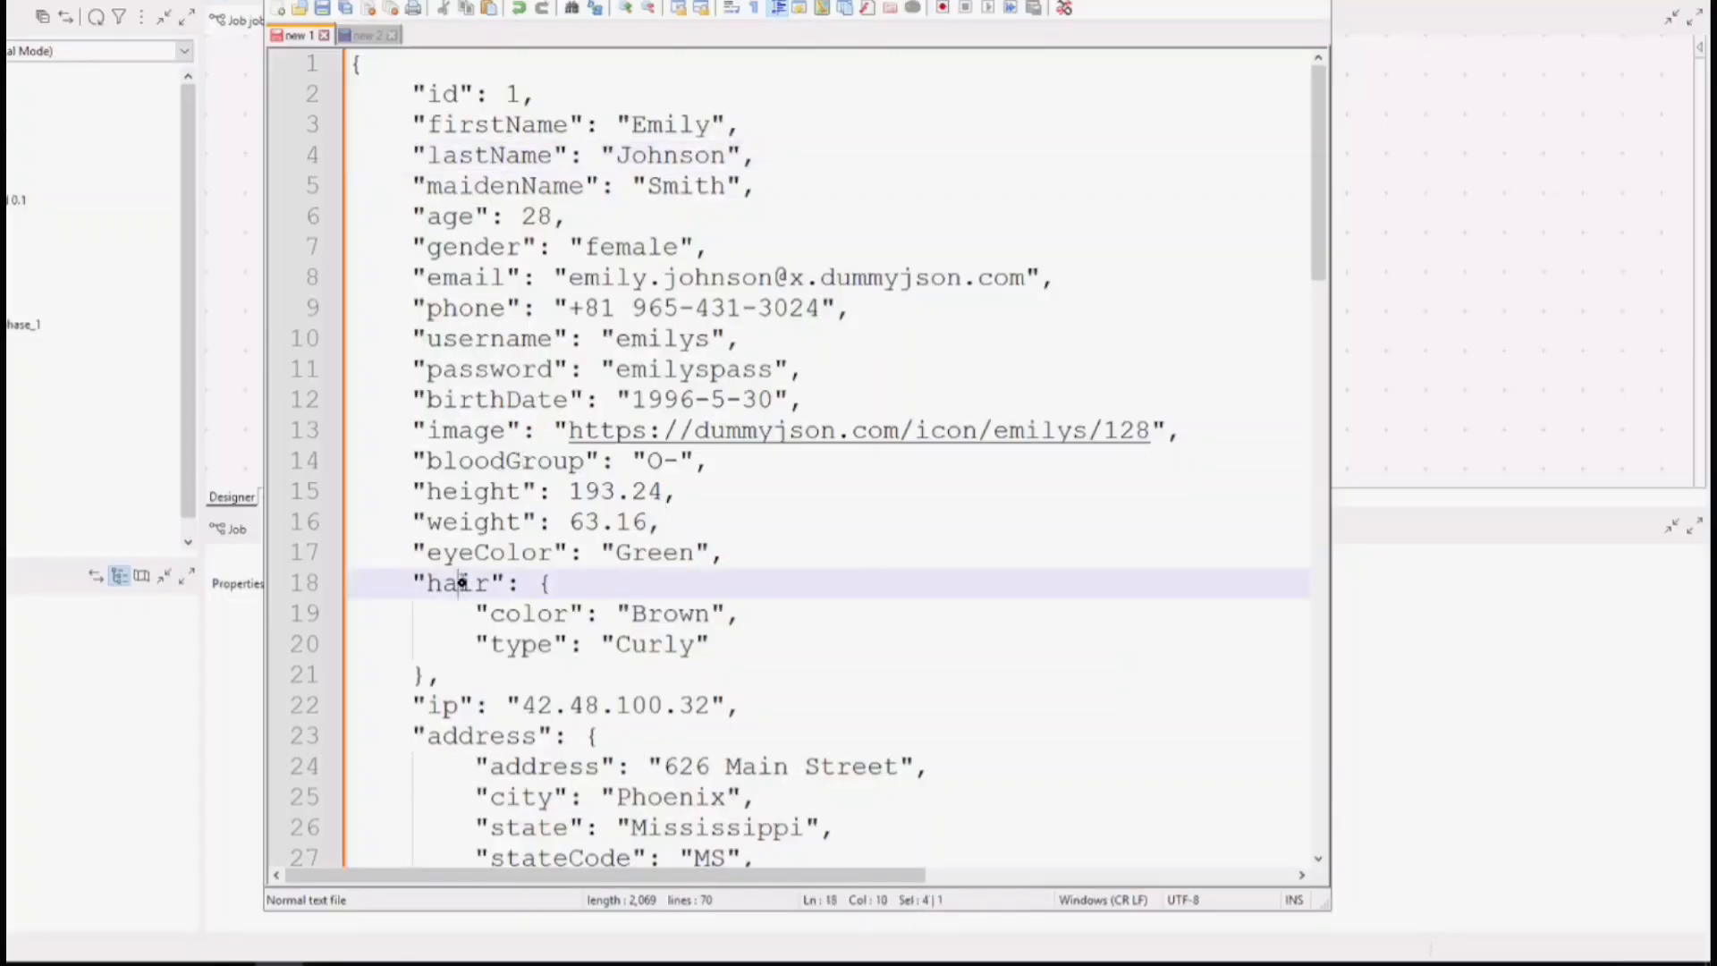
{"action": "double_click", "coordinate": [455, 732]}
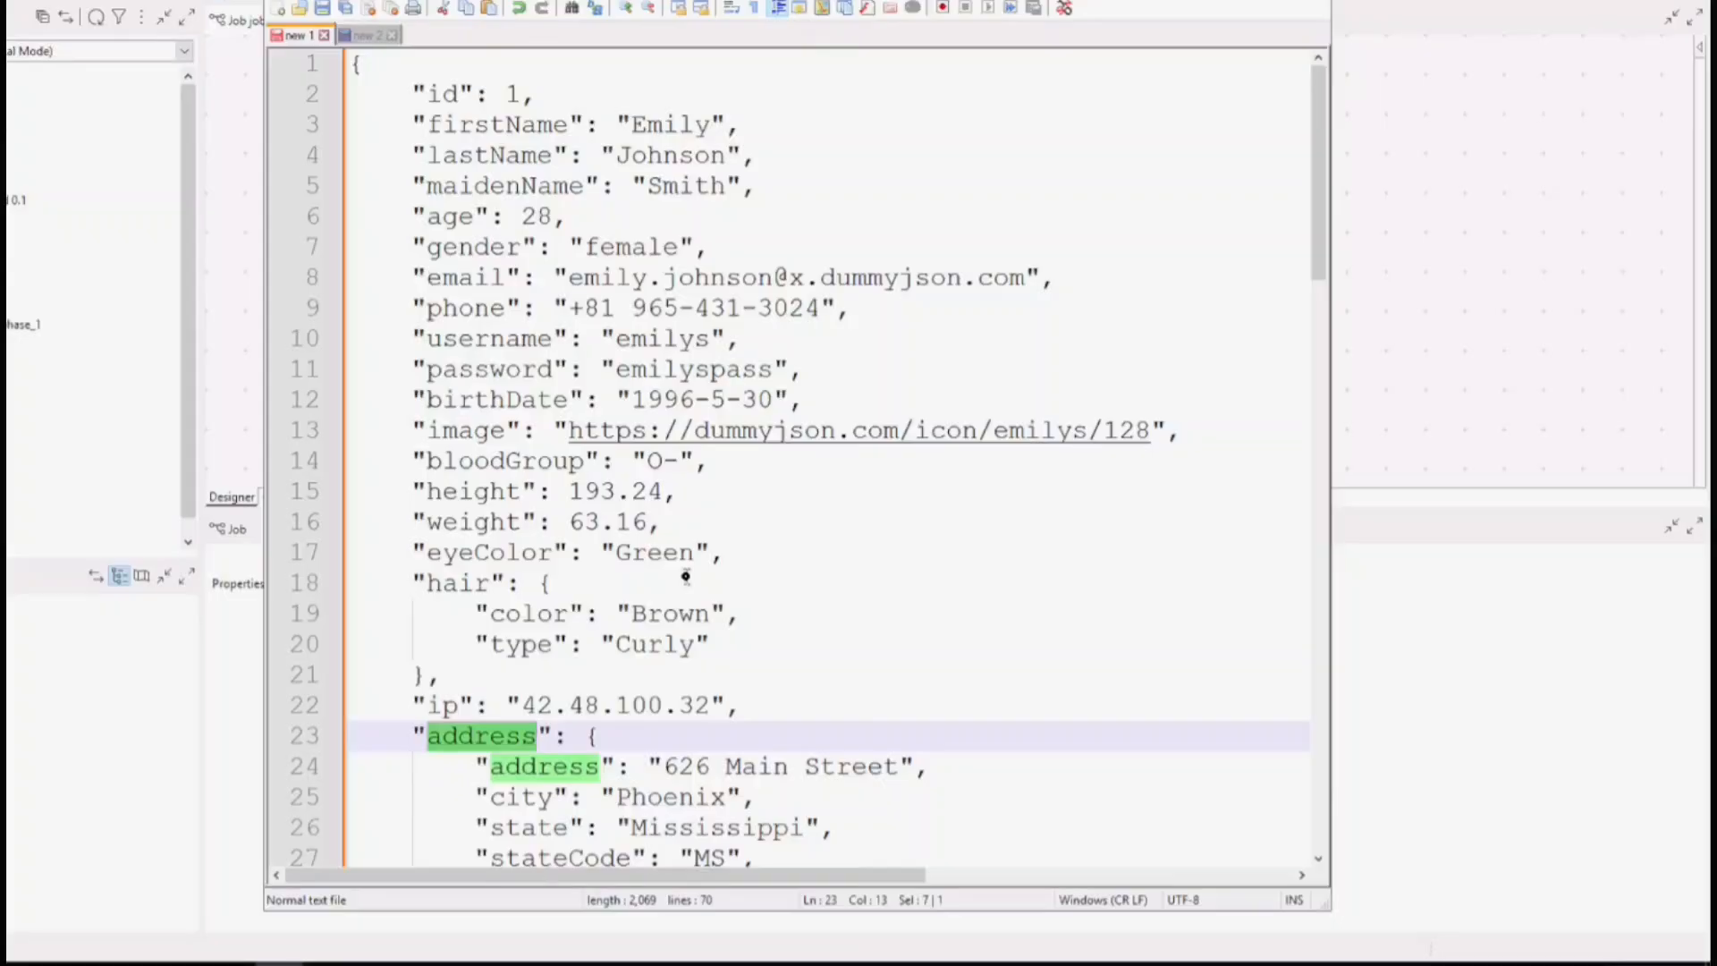
{"action": "left_click", "coordinate": [1482, 261]}
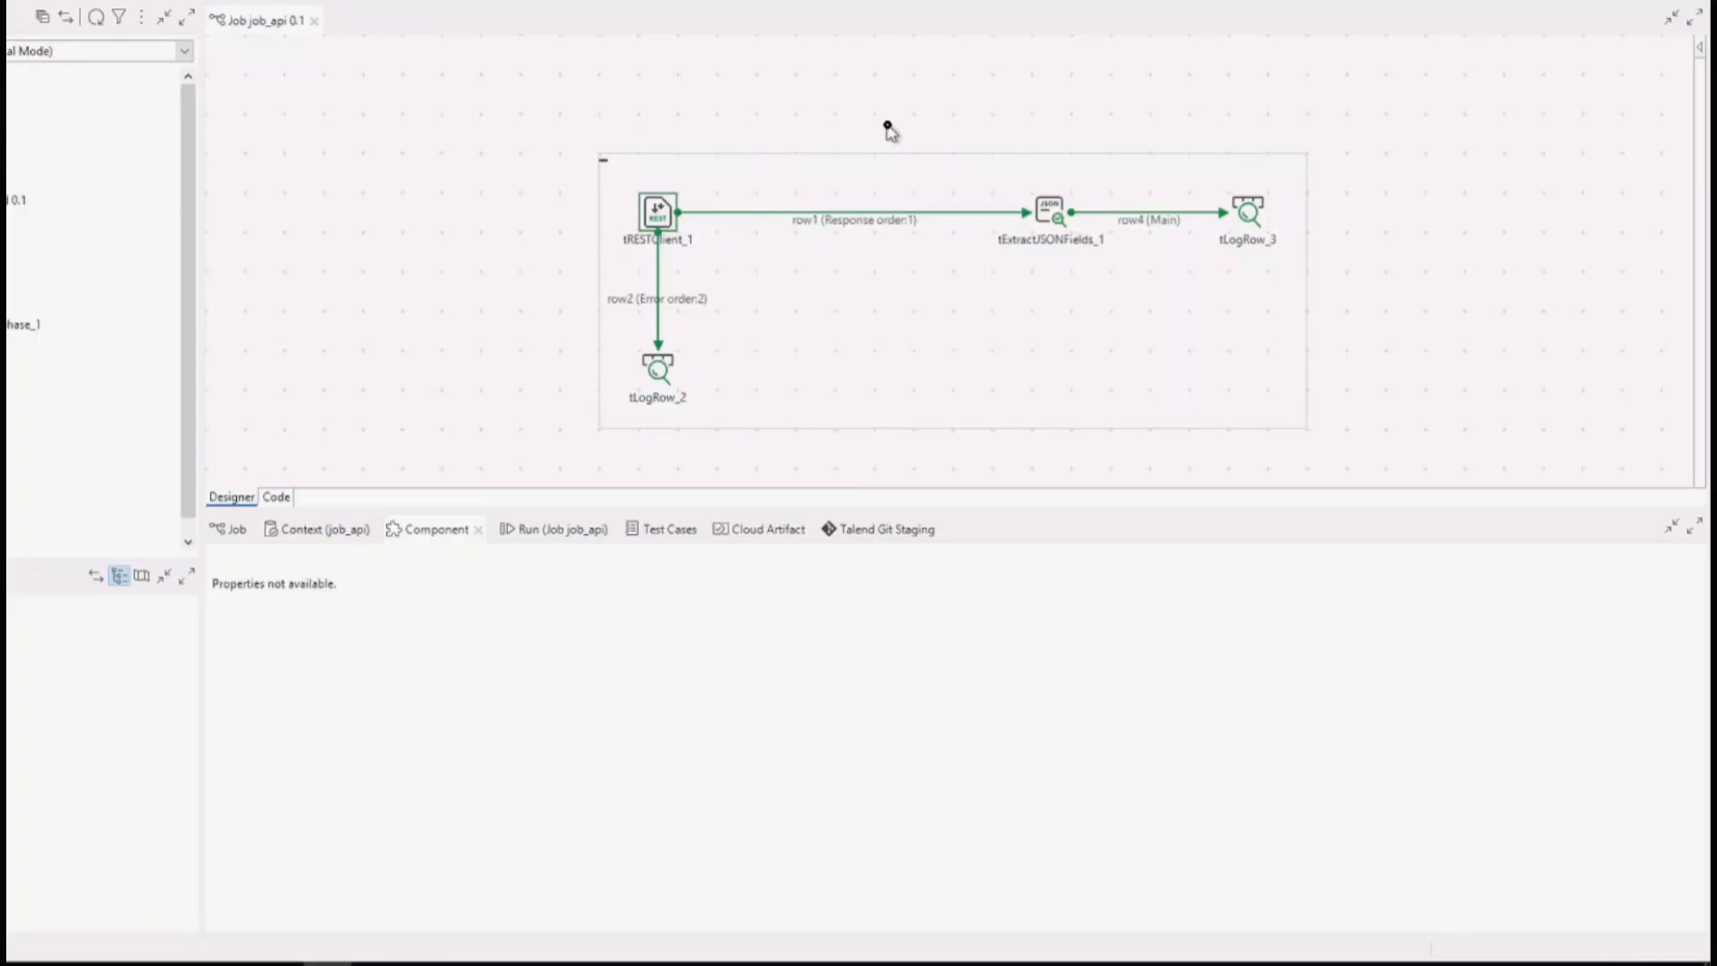
{"action": "left_click", "coordinate": [657, 211]}
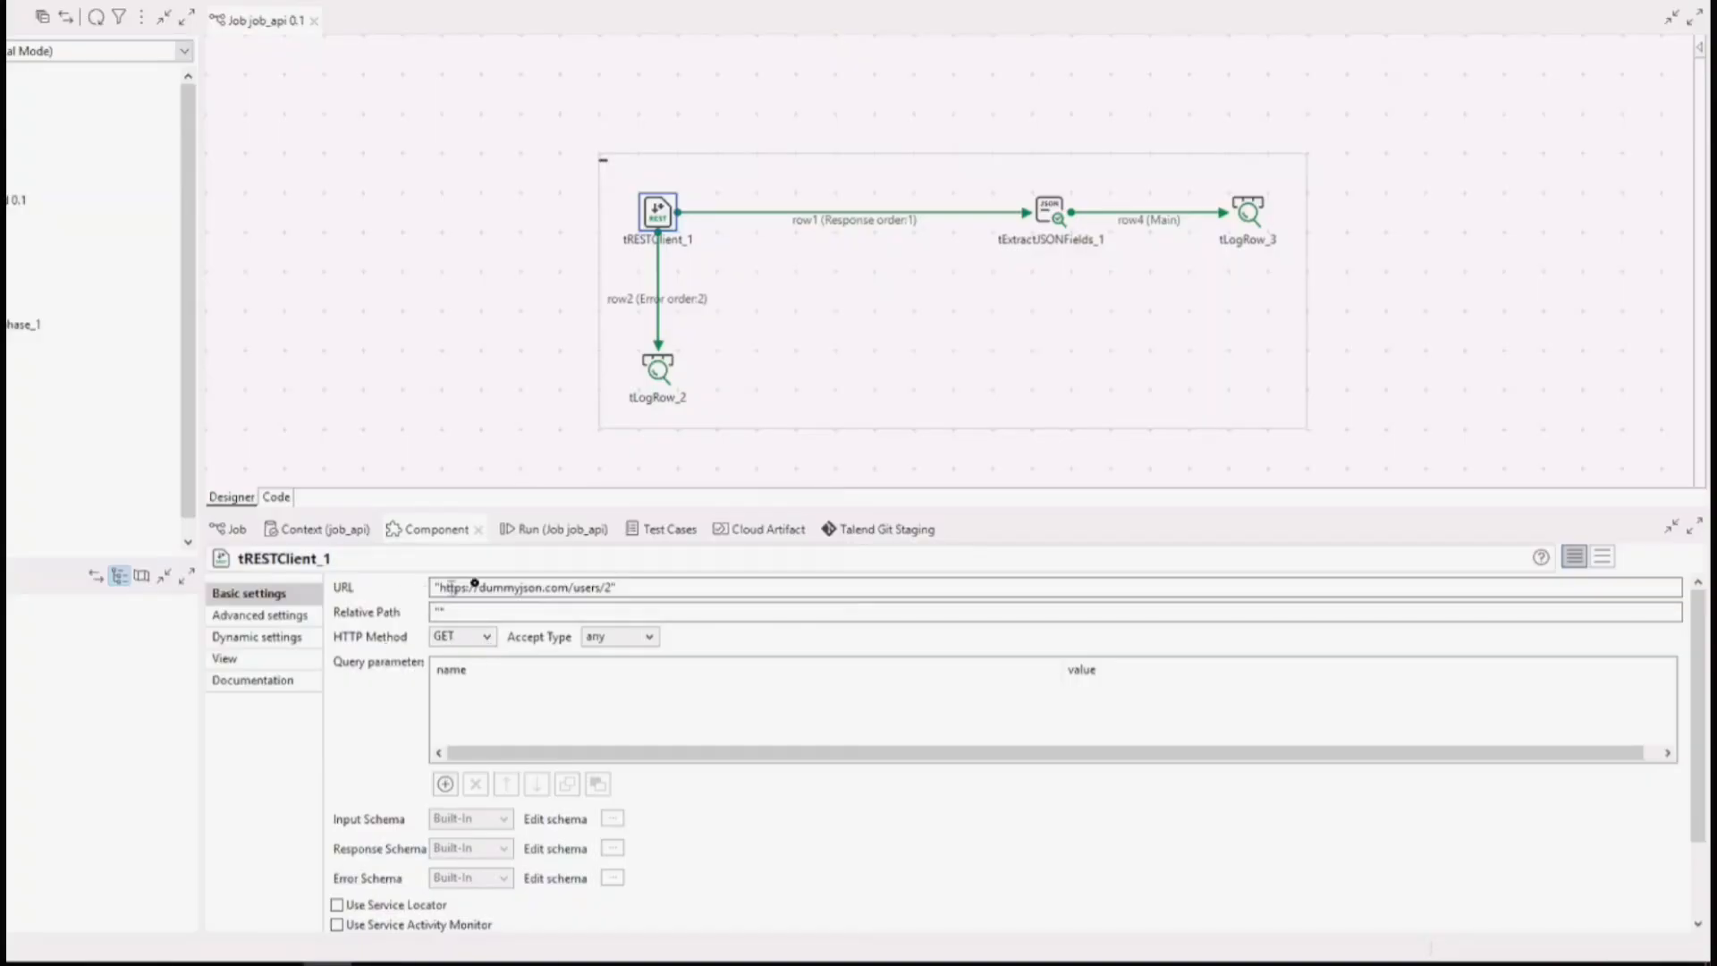
{"action": "left_click_drag", "start_coordinate": [649, 586], "coordinate": [438, 587]}
{"action": "left_click", "coordinate": [615, 587]}
{"action": "key", "text": "BackSpace"}
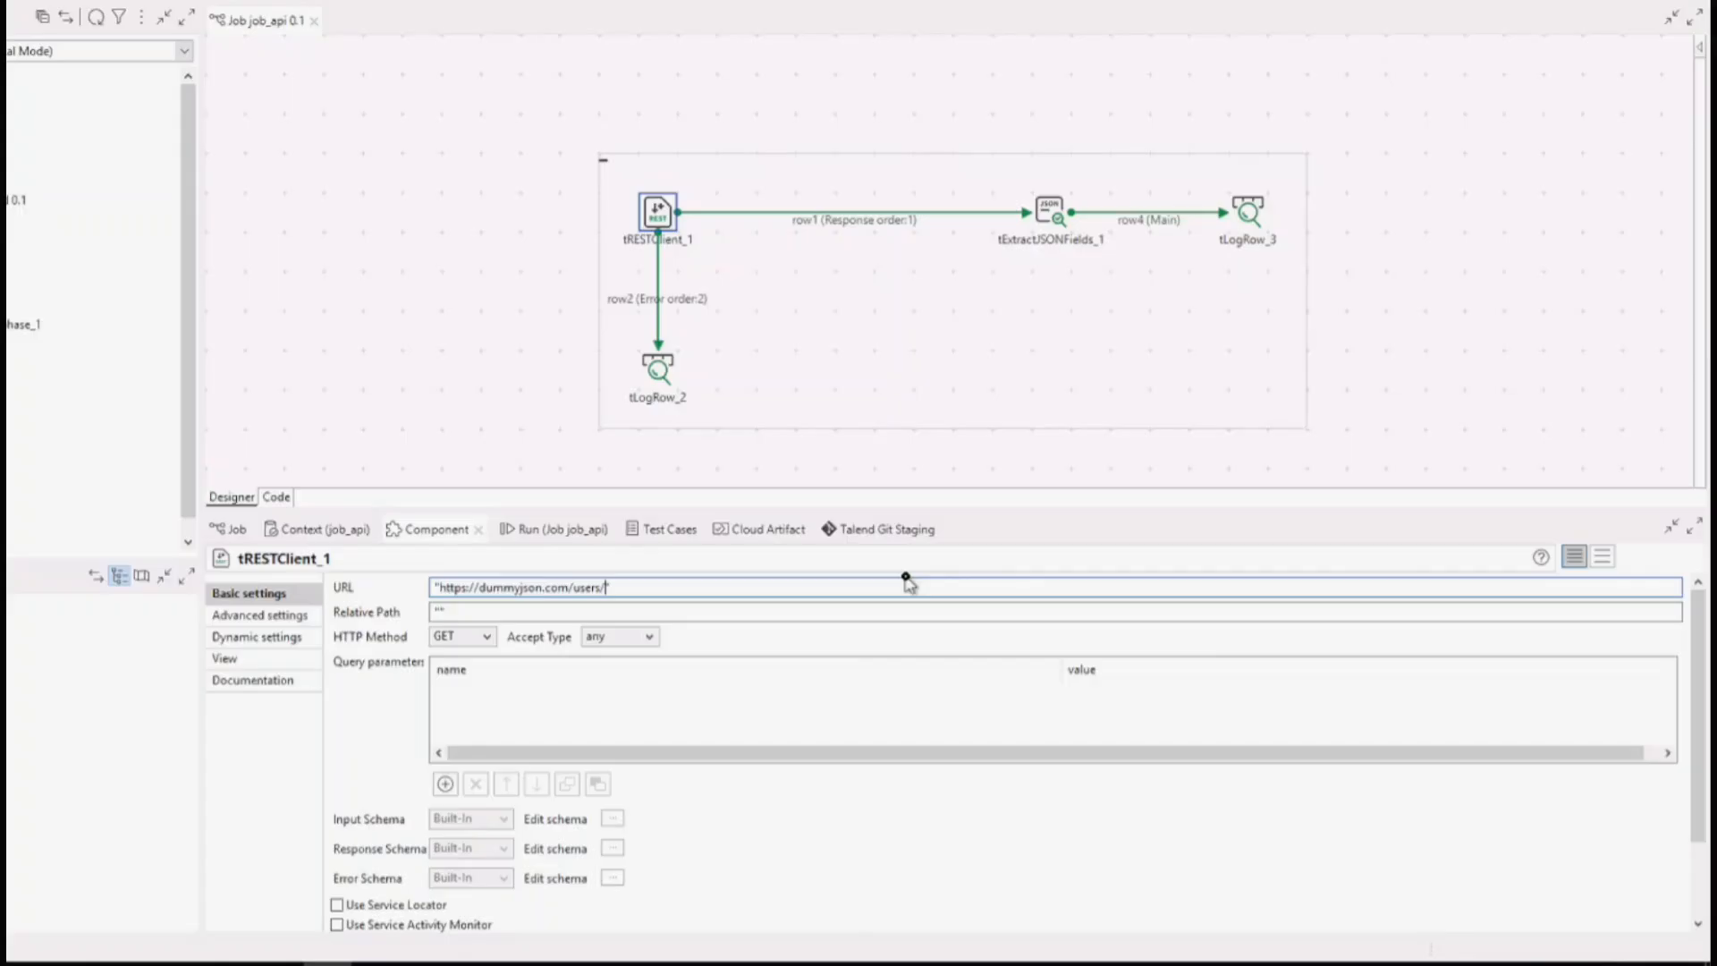
{"action": "type", "text": "1"}
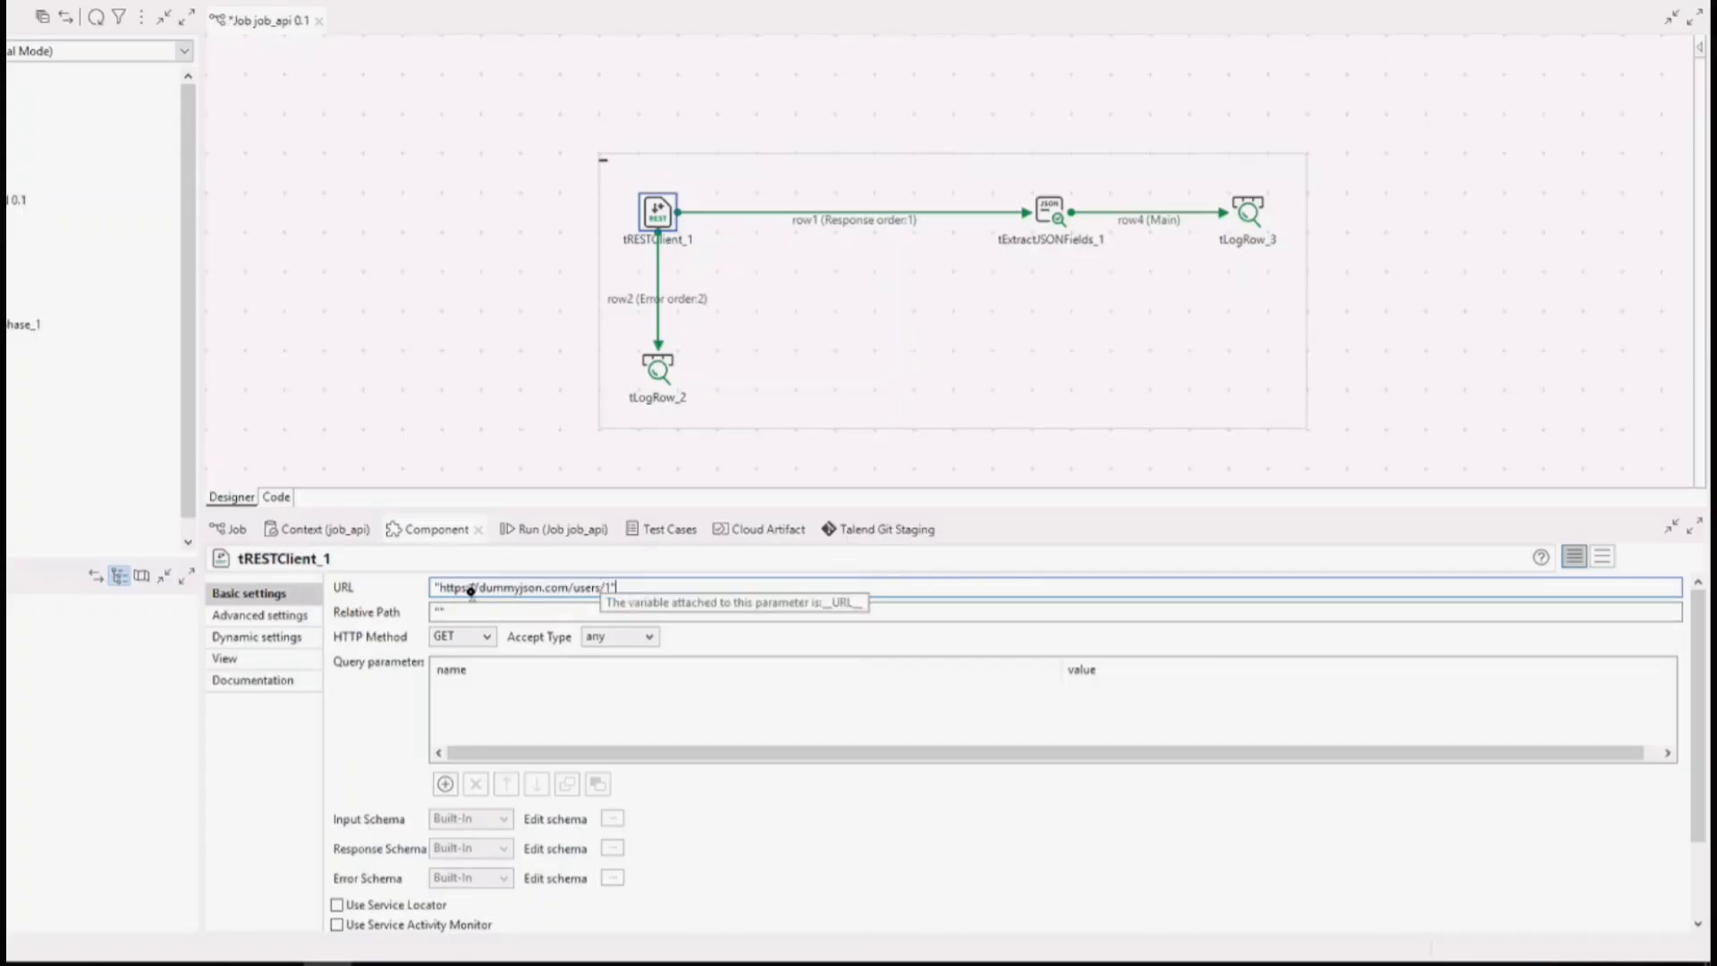
{"action": "left_click", "coordinate": [277, 615]}
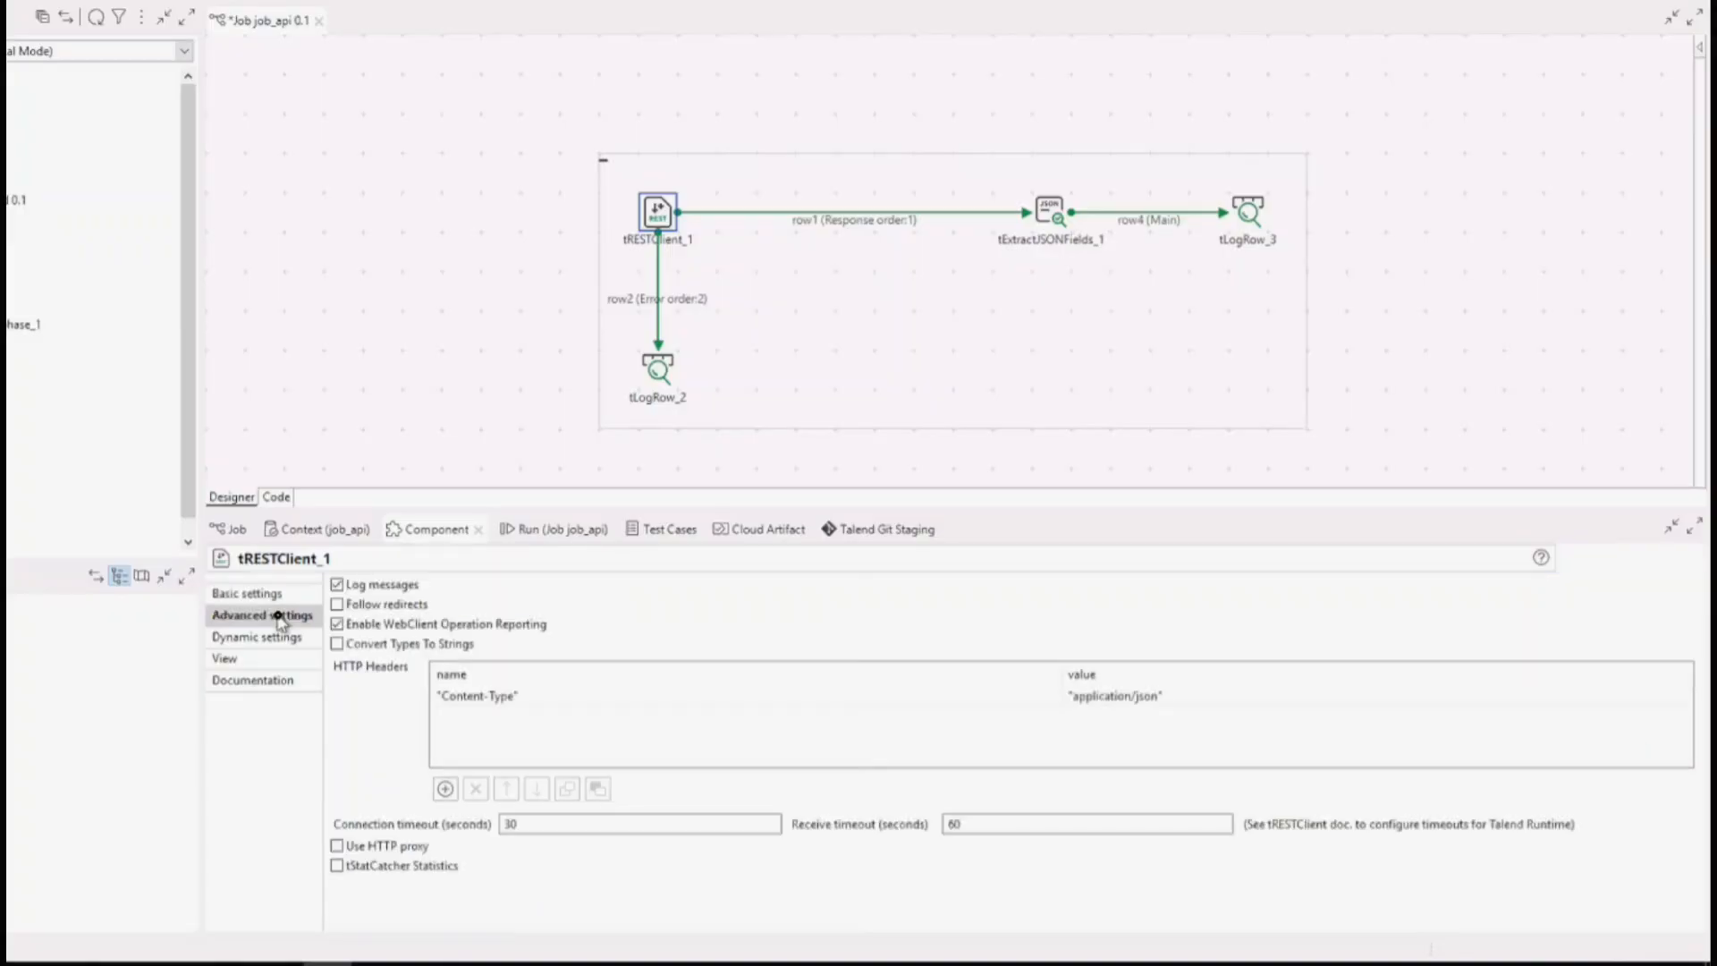
{"action": "left_click", "coordinate": [337, 584]}
Insert a tLogRow on the row1 response link between tRESTClient_1 and tExtractJSONFields_1, declining the target component's schema.
{"action": "left_click", "coordinate": [842, 220]}
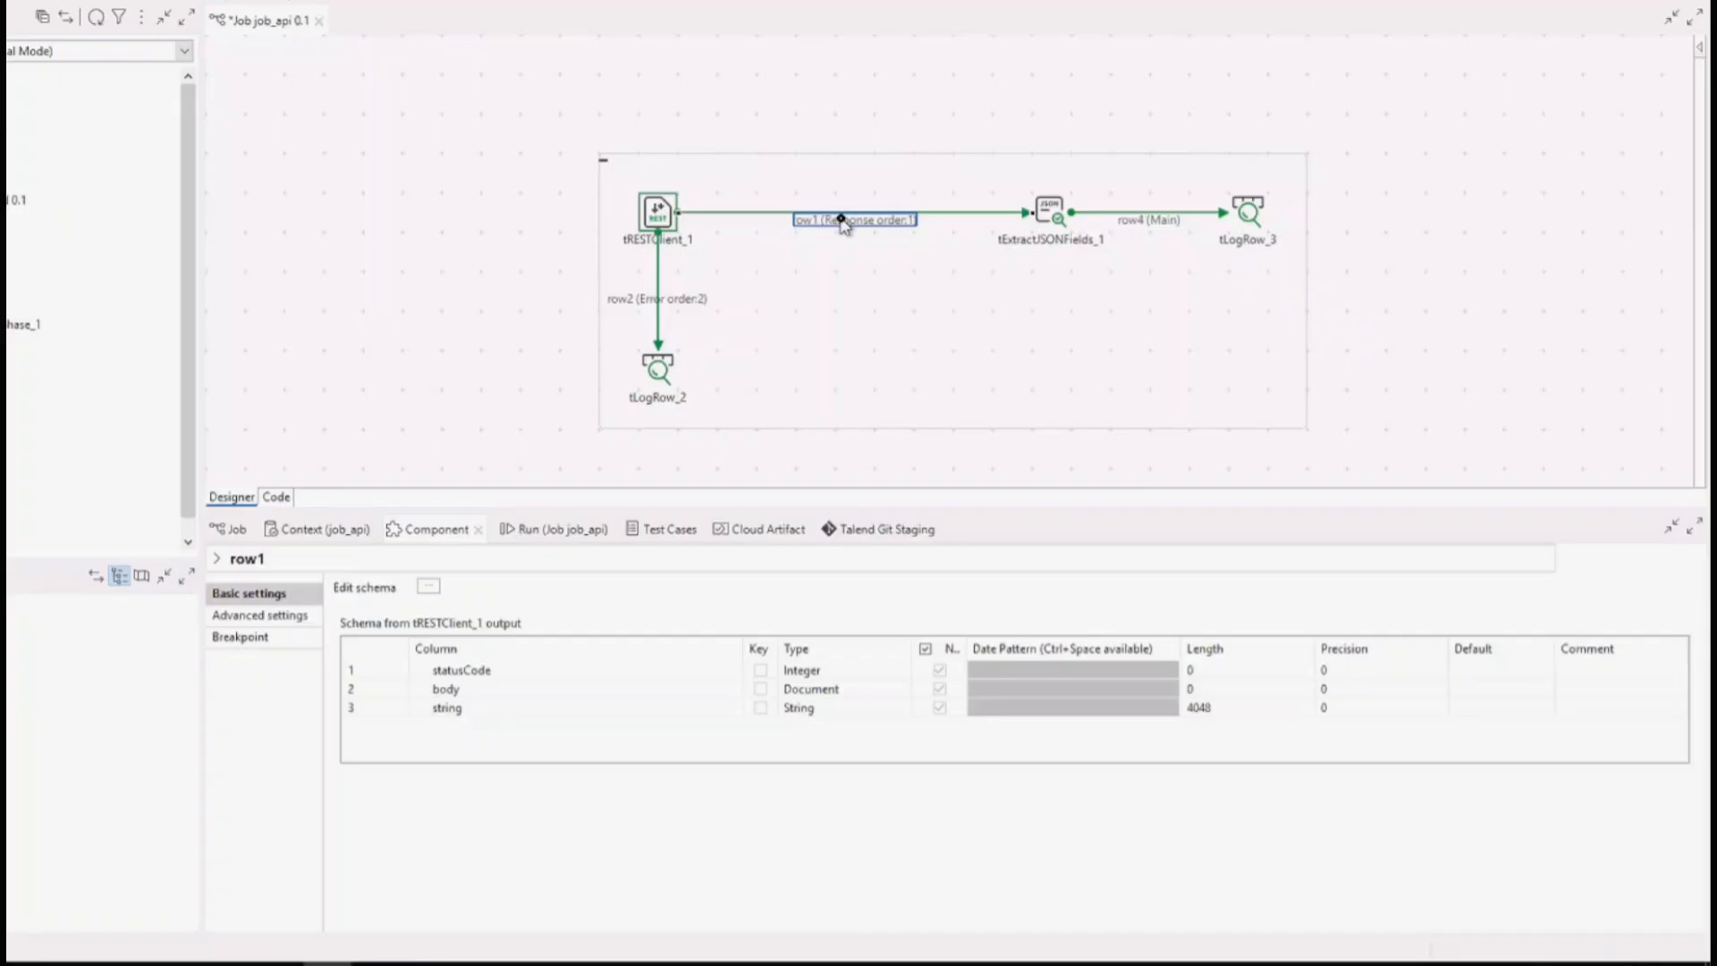
{"action": "type", "text": "tlogro"}
{"action": "key", "text": "Return"}
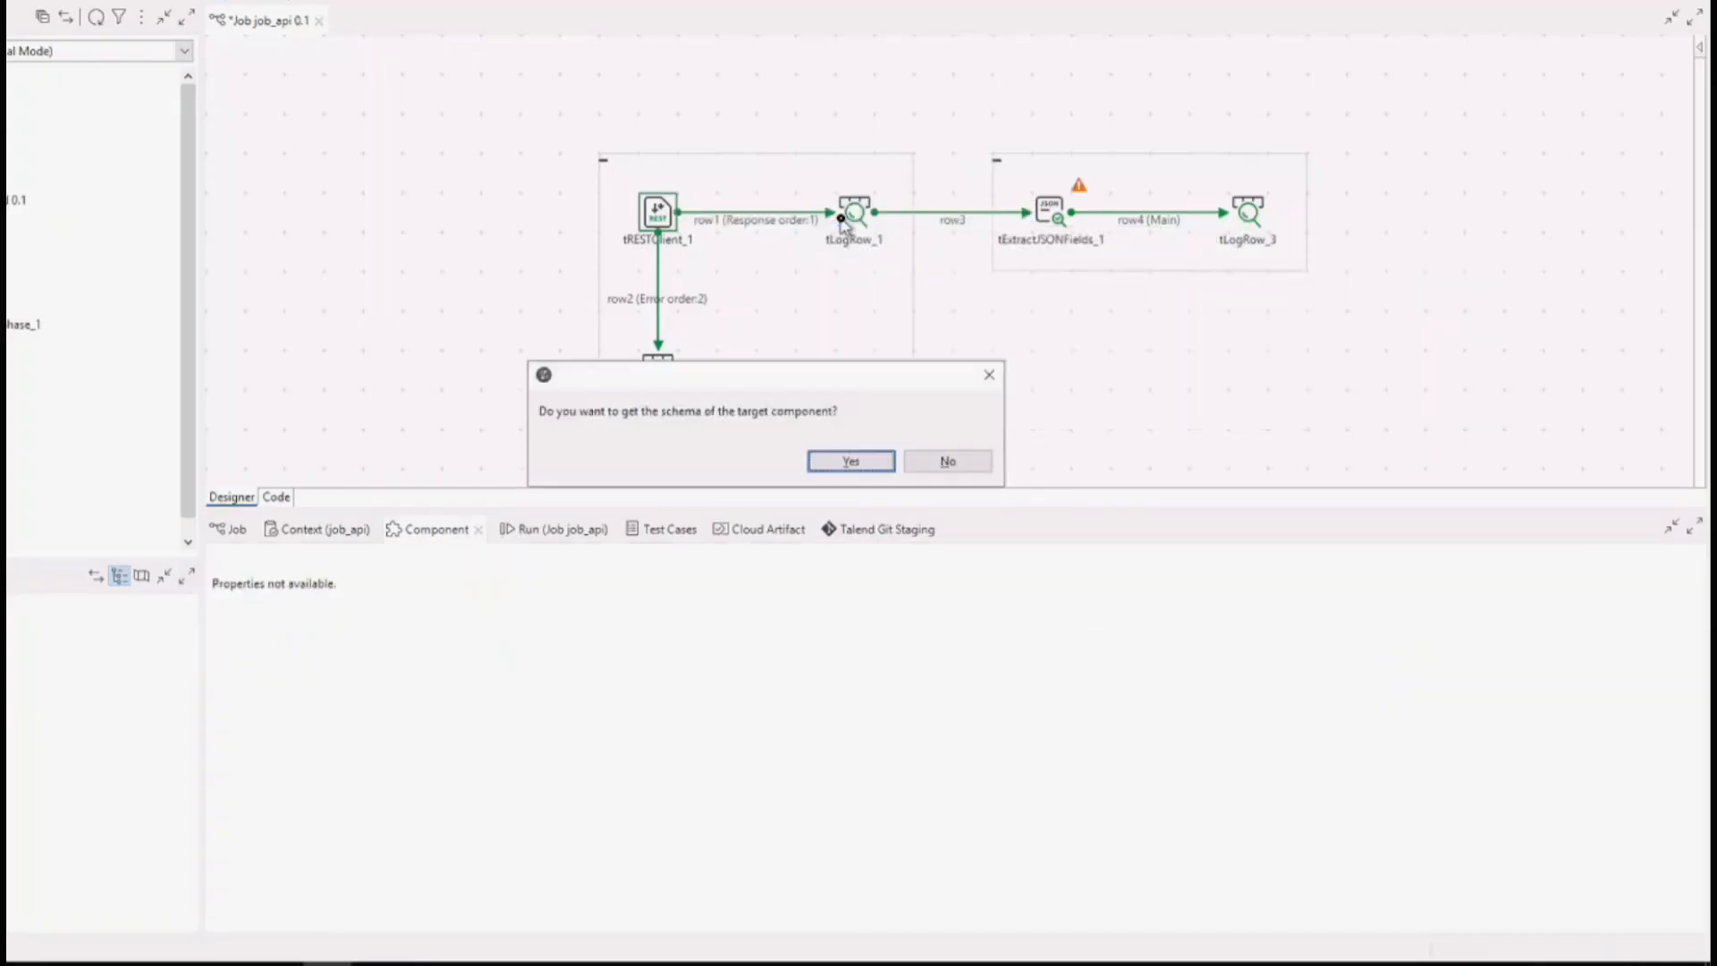
{"action": "left_click", "coordinate": [948, 459]}
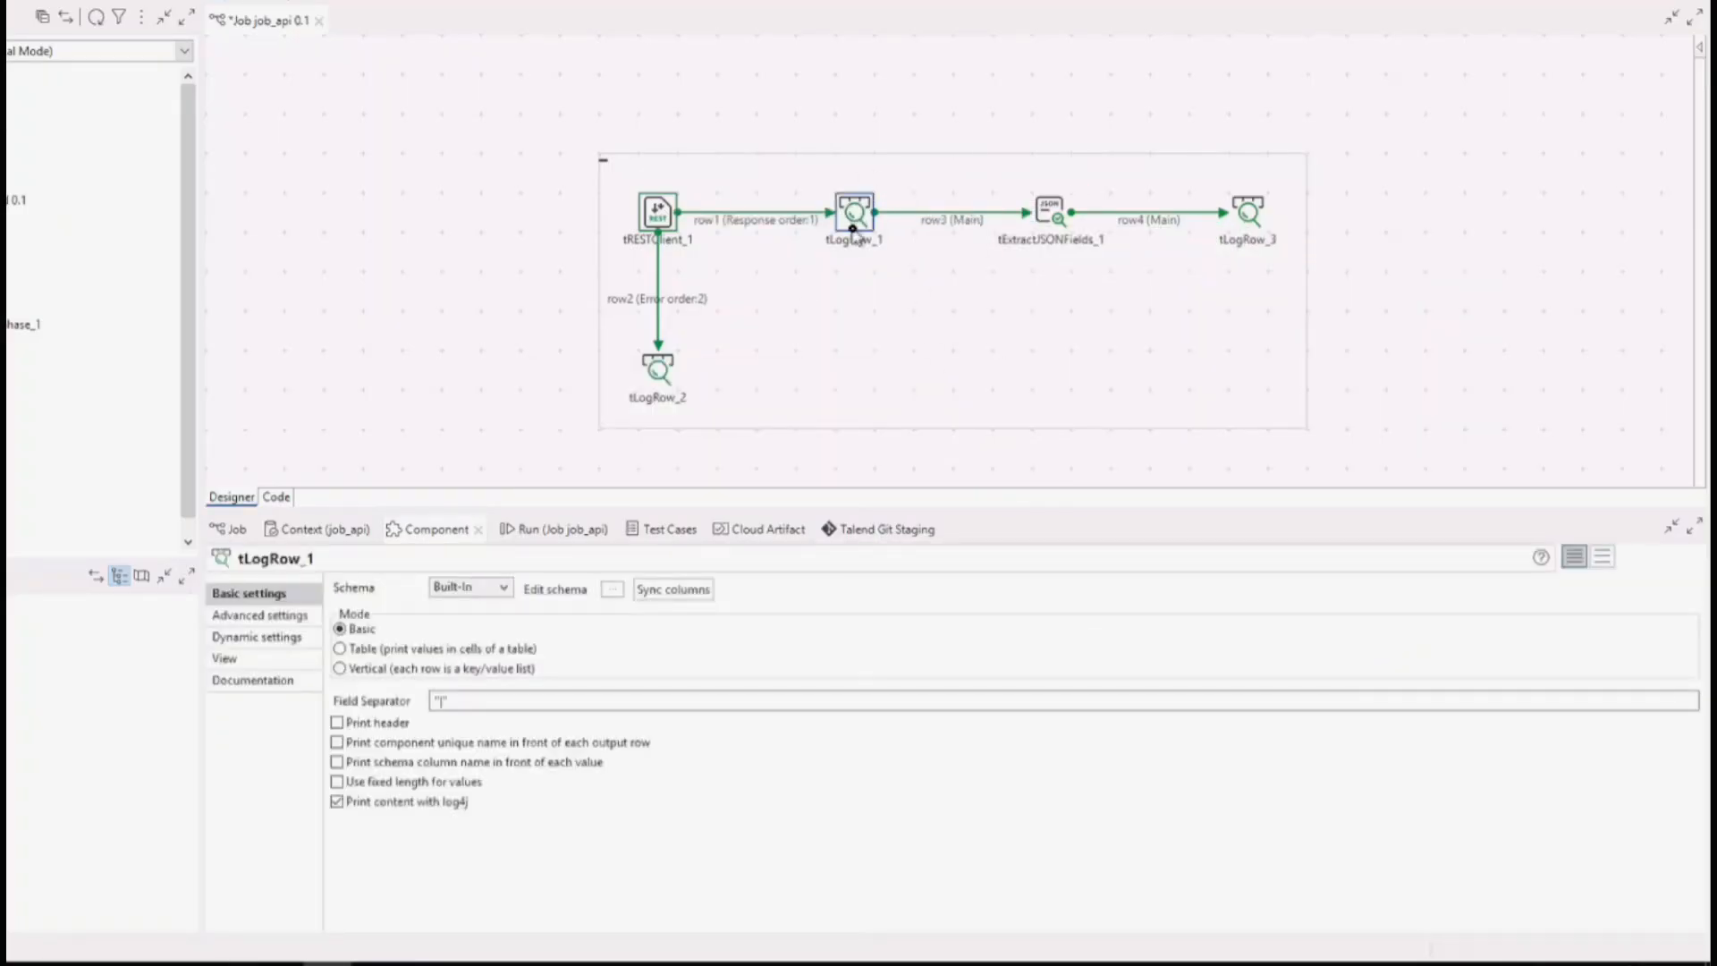
Set tLogRow_1 to Table mode, and check its schema and the sample JSON without changing them.
{"action": "left_click", "coordinate": [341, 648]}
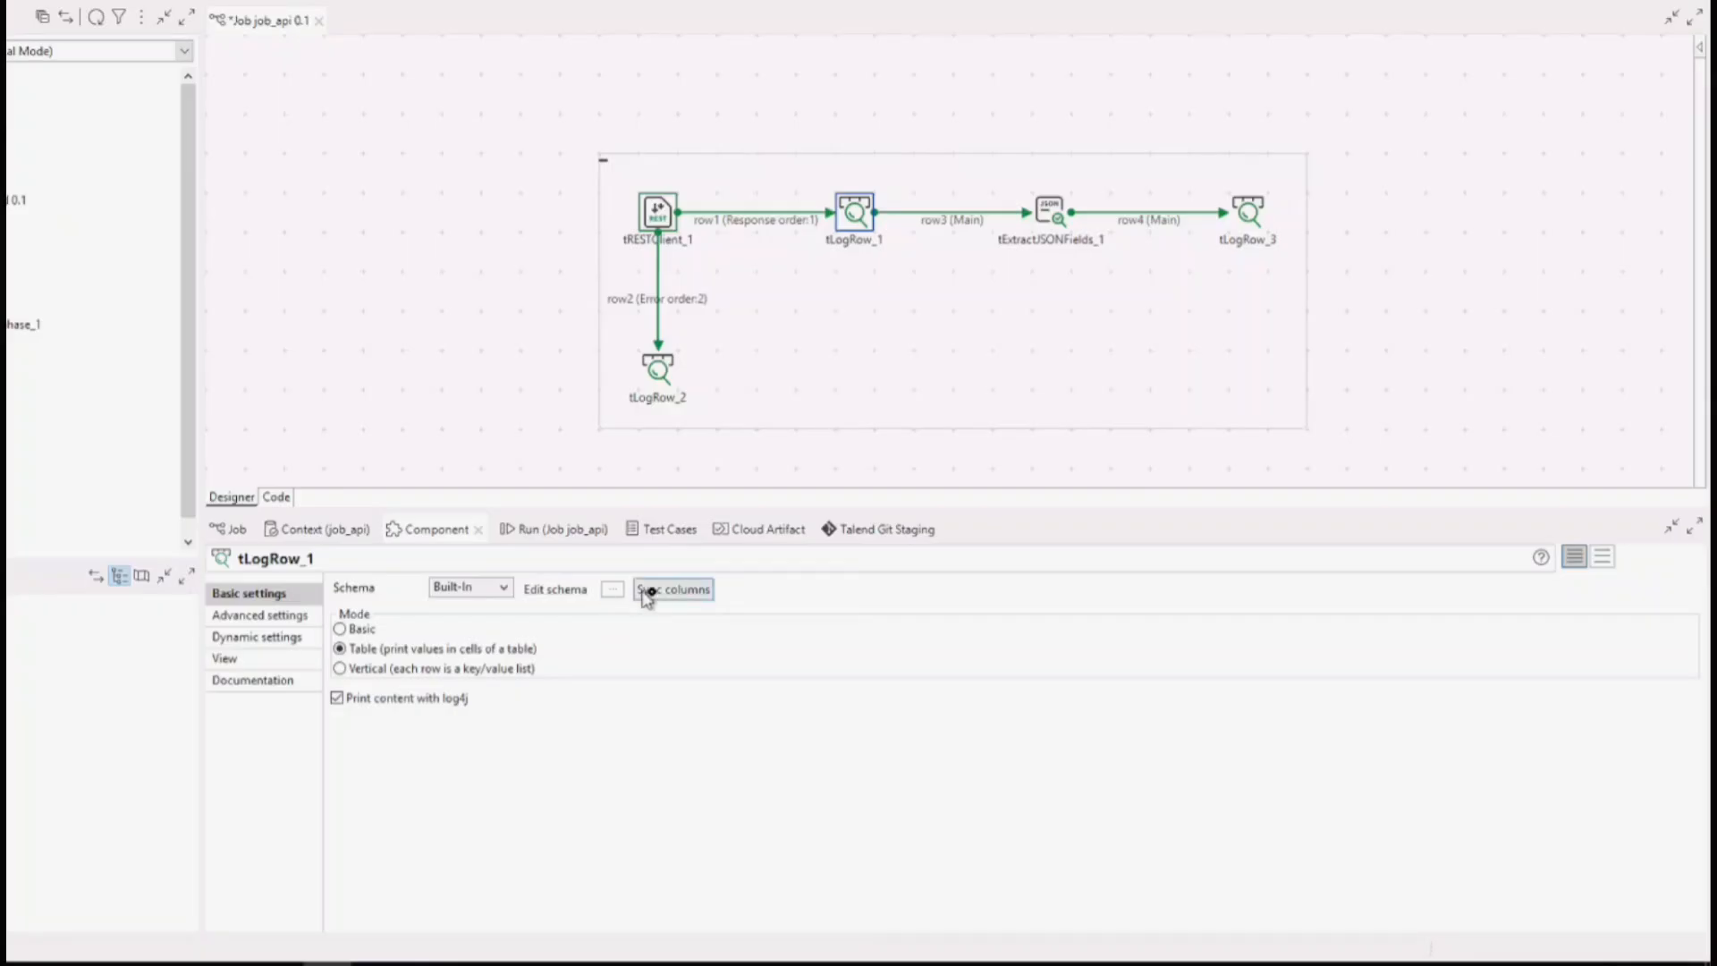
{"action": "left_click", "coordinate": [612, 588]}
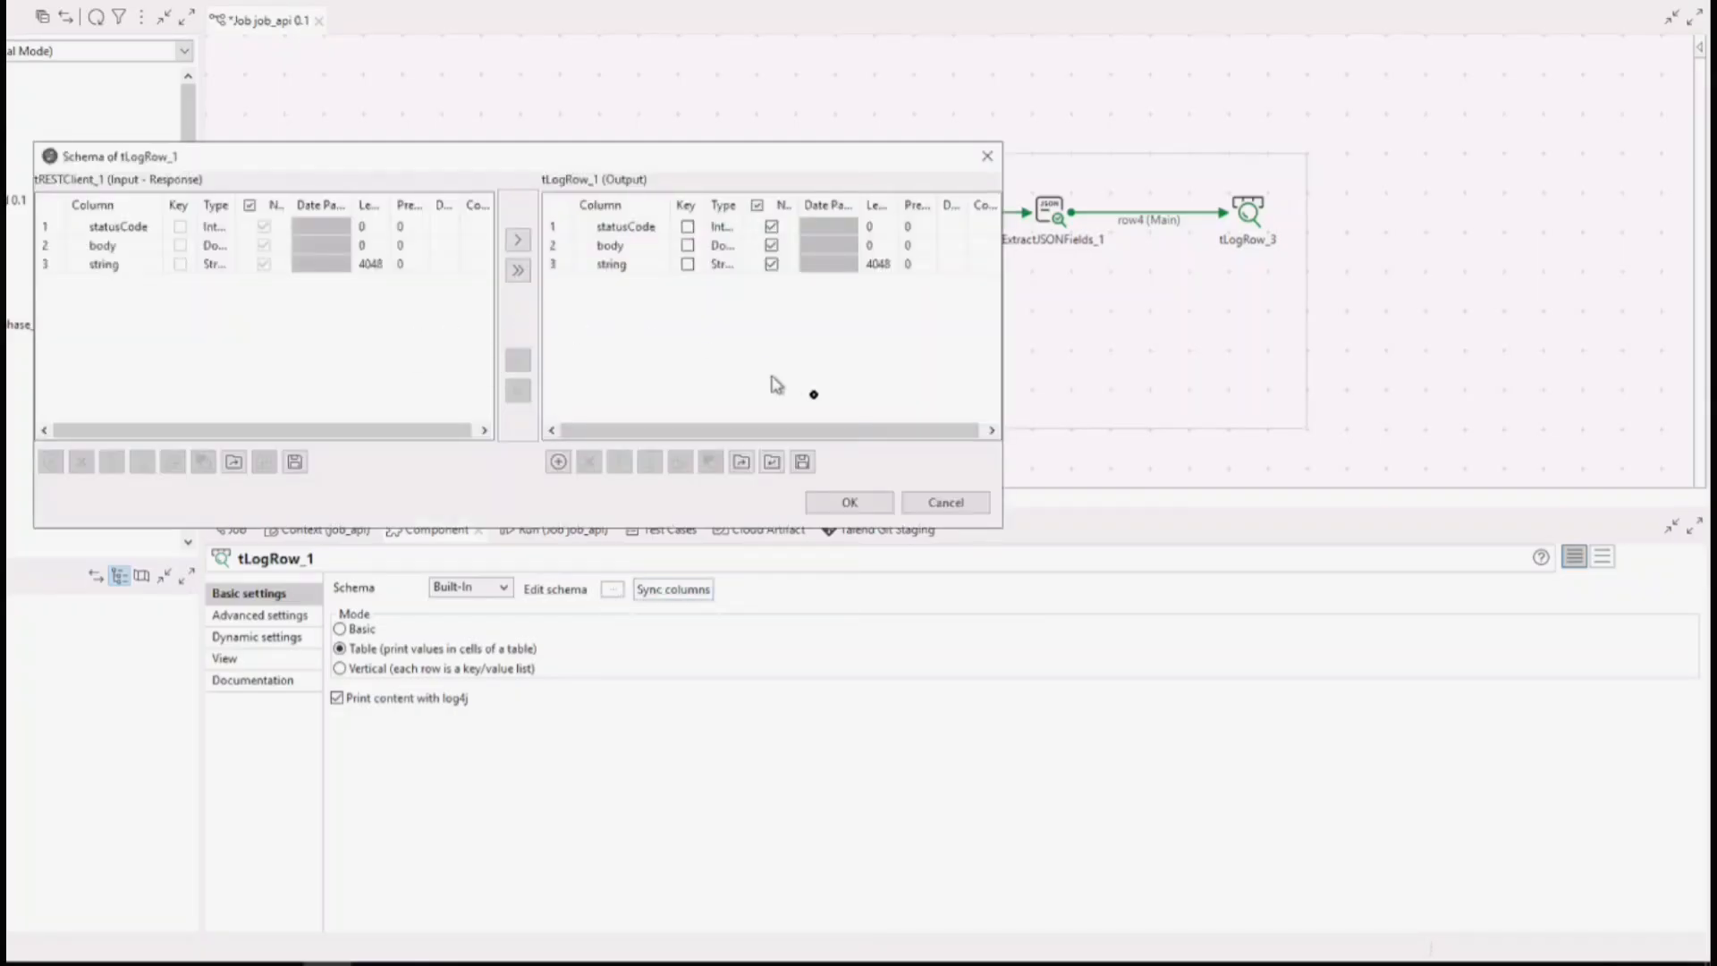
{"action": "left_click", "coordinate": [948, 503]}
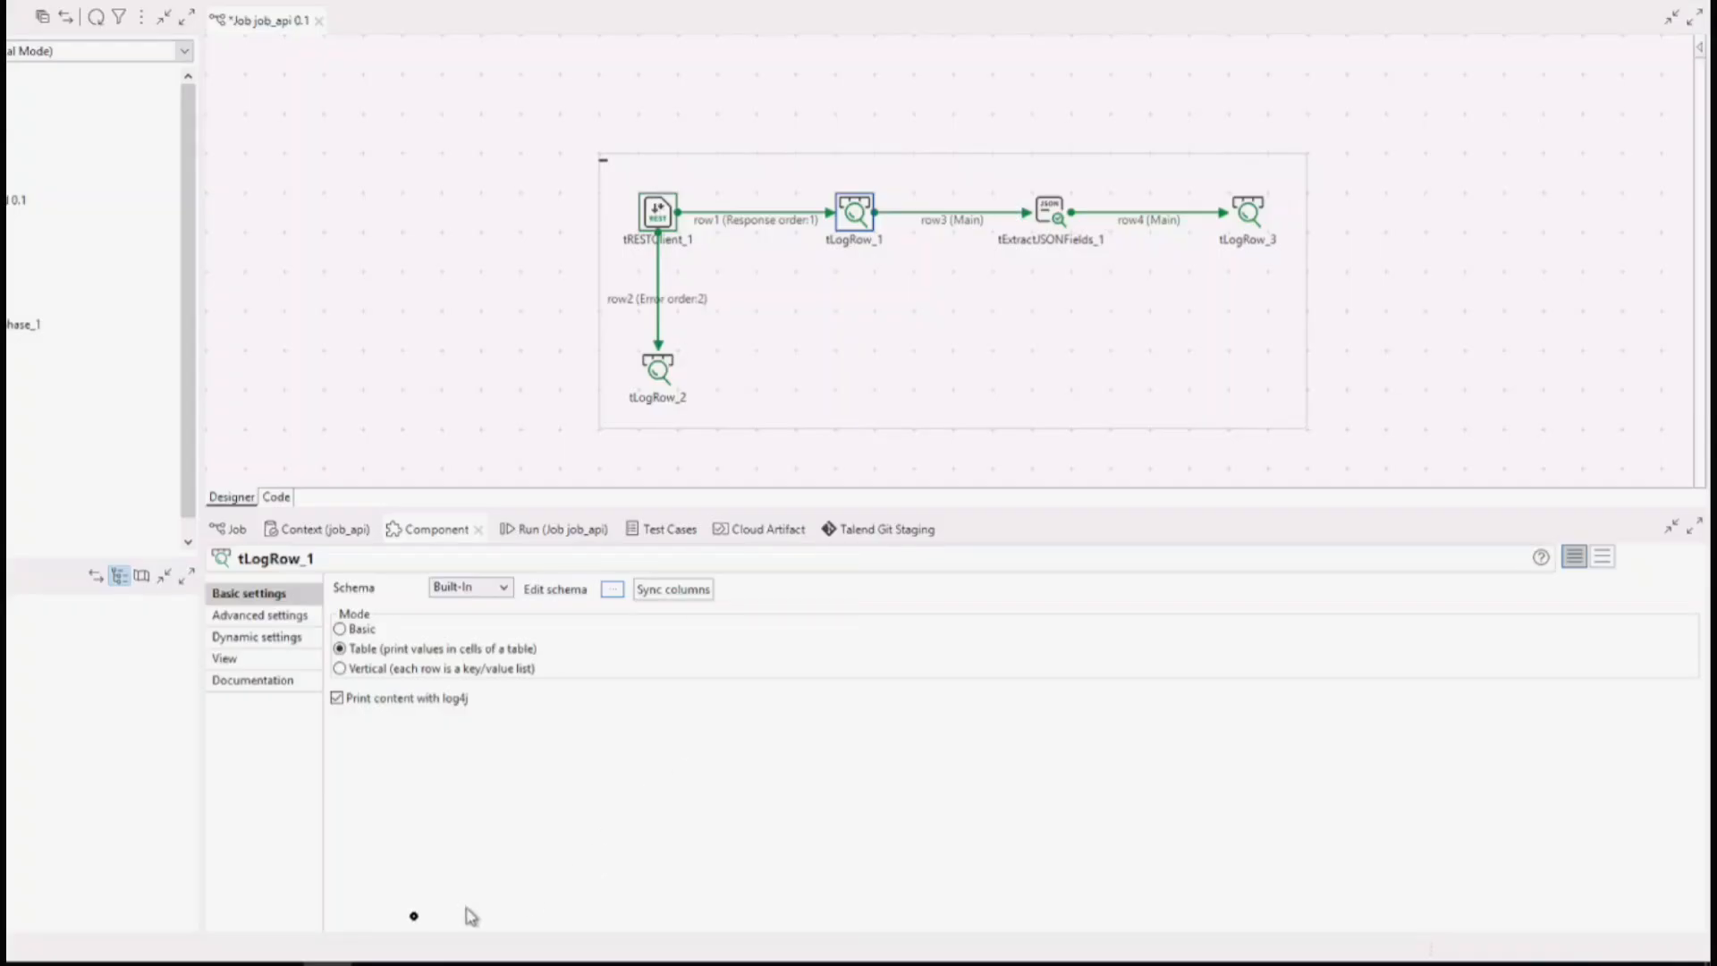
{"action": "left_click", "coordinate": [287, 963]}
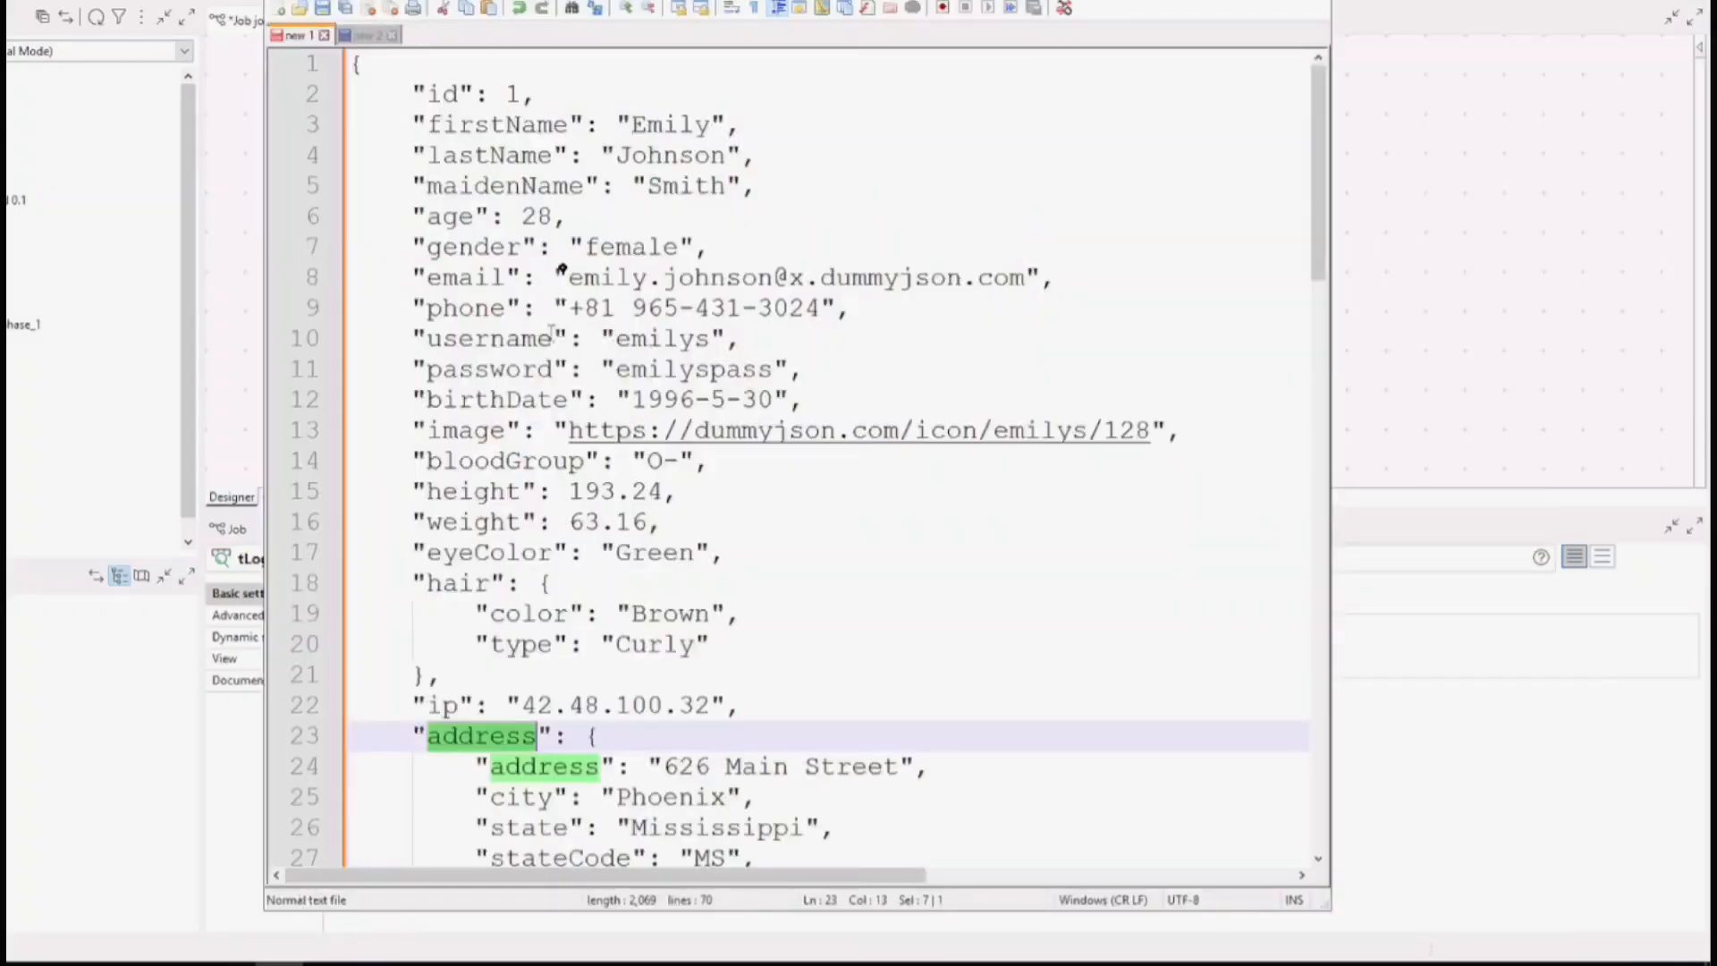
{"action": "left_click", "coordinate": [291, 963]}
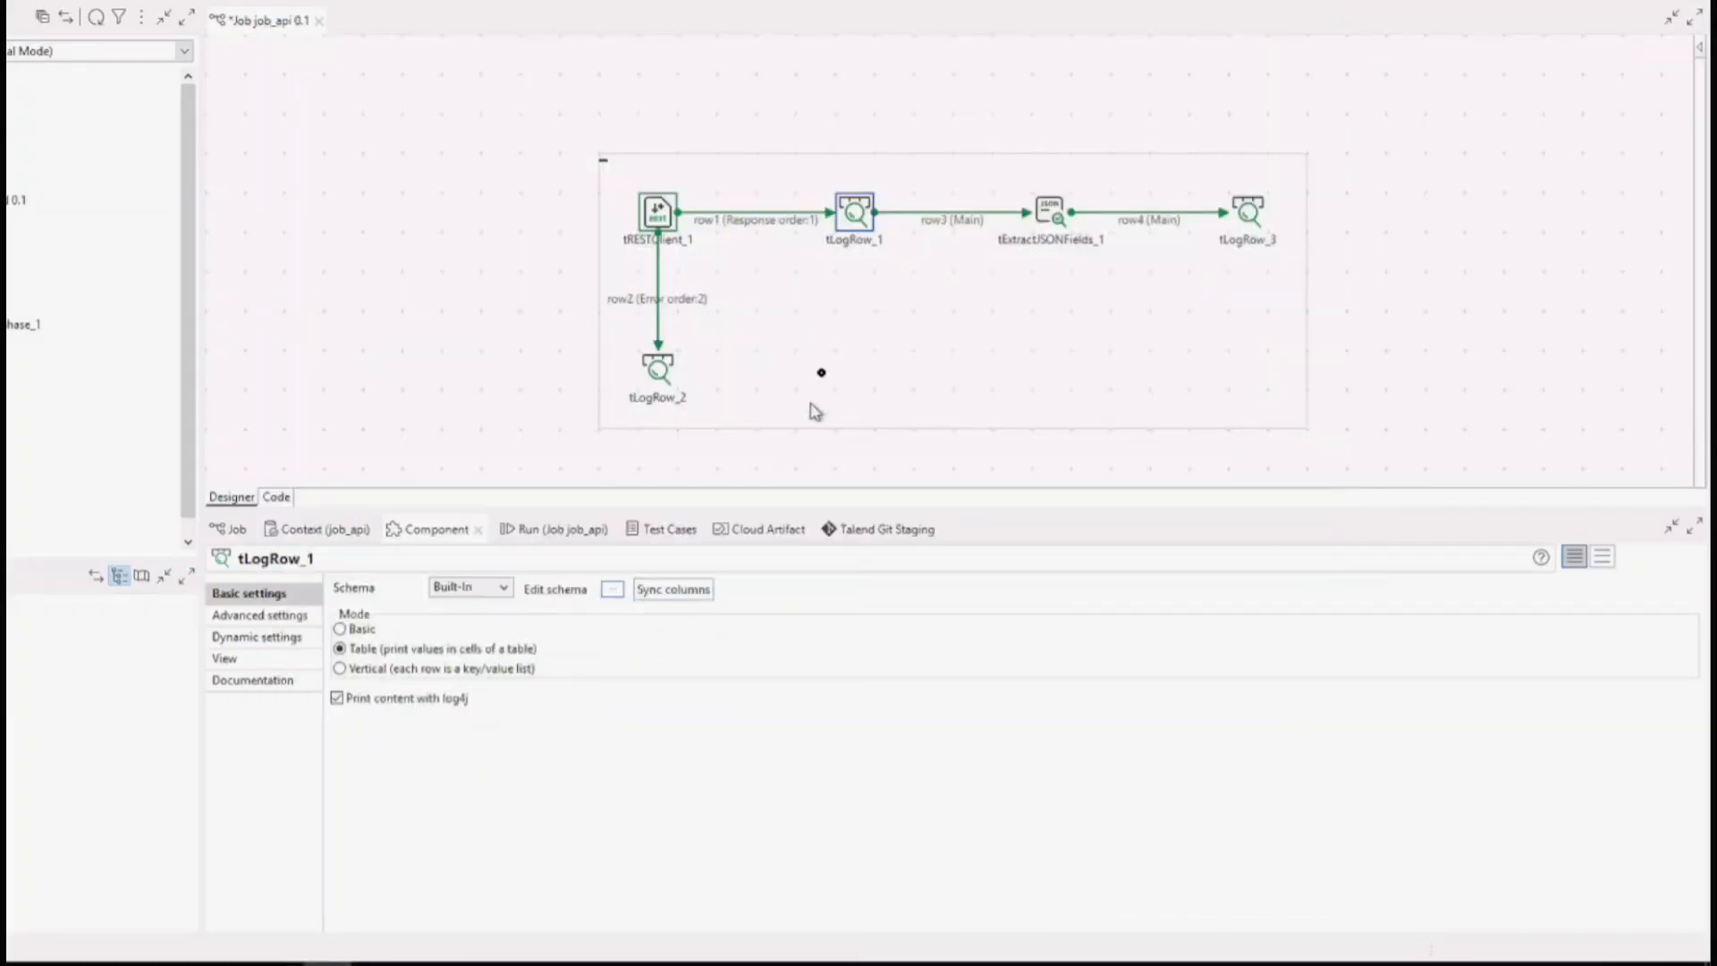
Review the Read By, JSON field and loop JsonPath query settings of tExtractJSONFields_1.
{"action": "left_click", "coordinate": [1049, 213]}
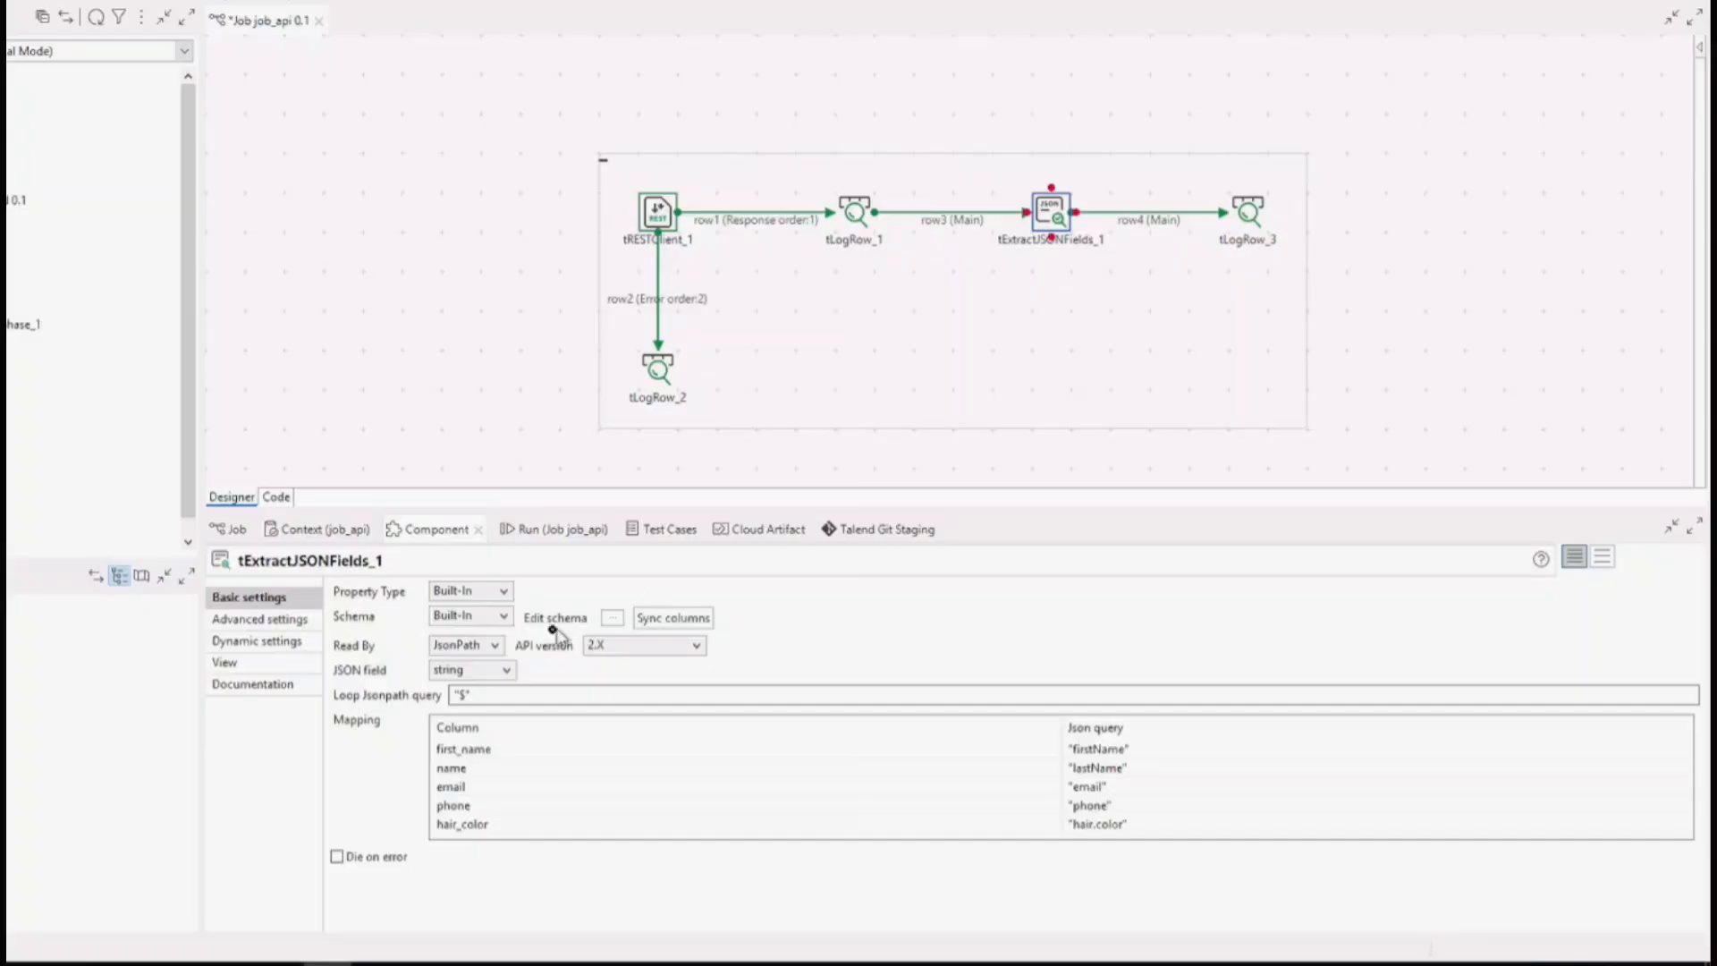
{"action": "left_click", "coordinate": [493, 646]}
{"action": "left_click", "coordinate": [560, 672]}
{"action": "left_click", "coordinate": [493, 695]}
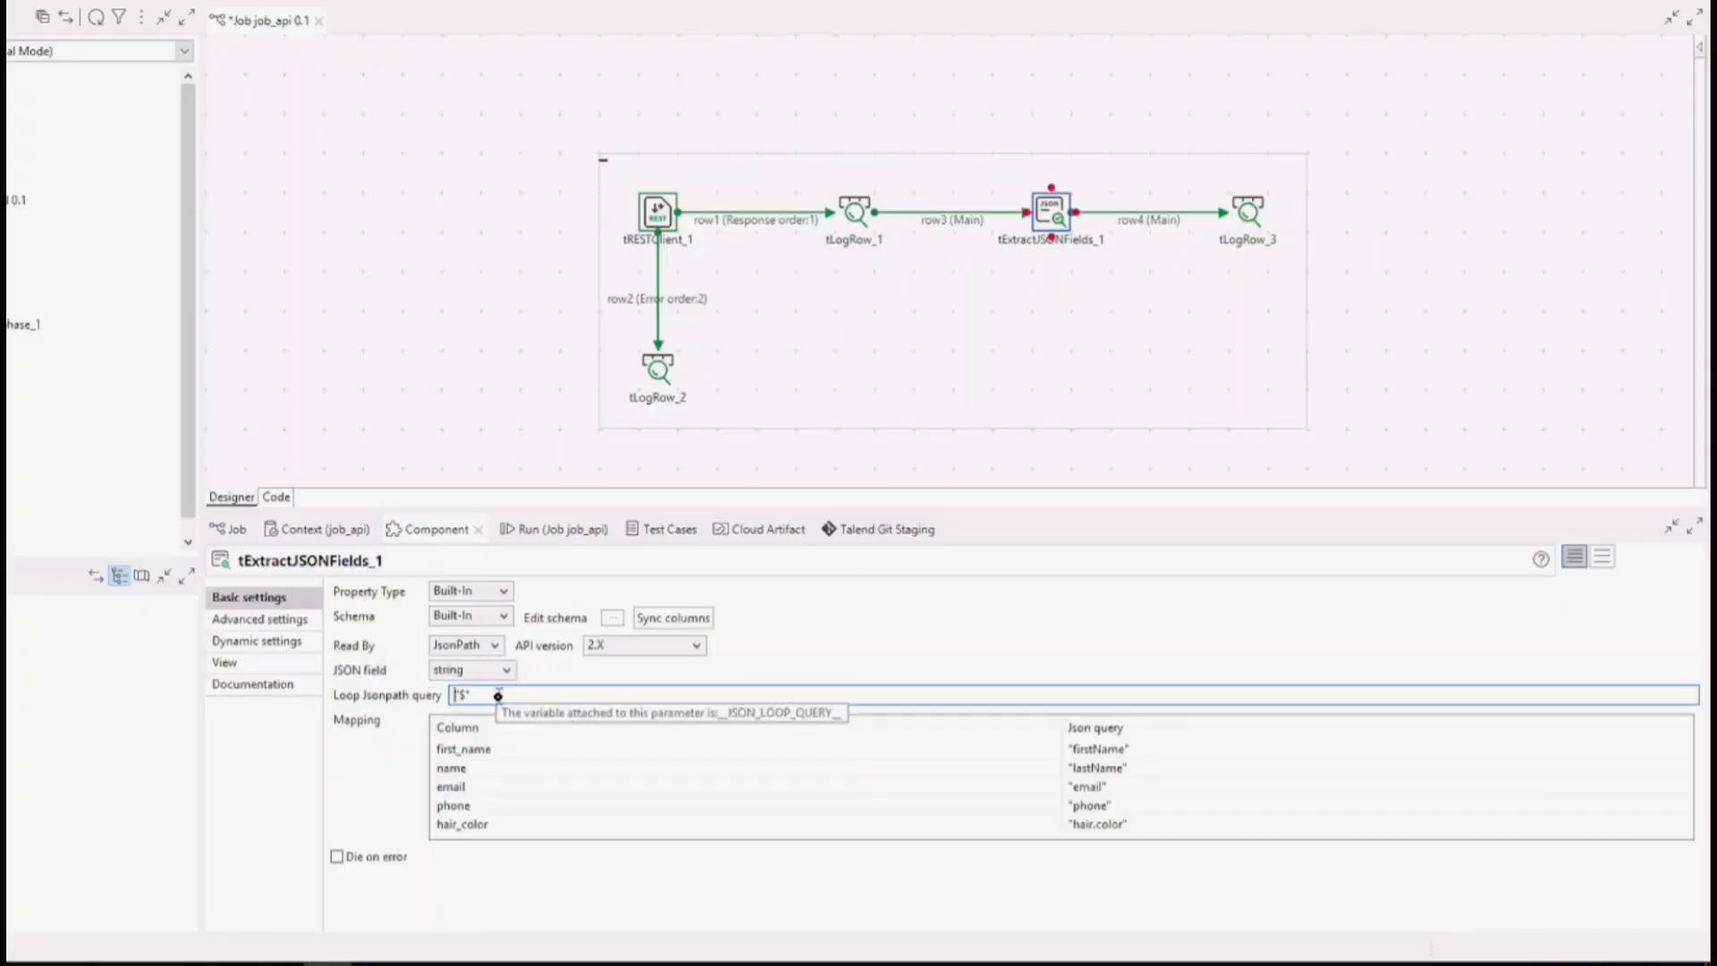
{"action": "left_click_drag", "start_coordinate": [498, 696], "coordinate": [408, 693]}
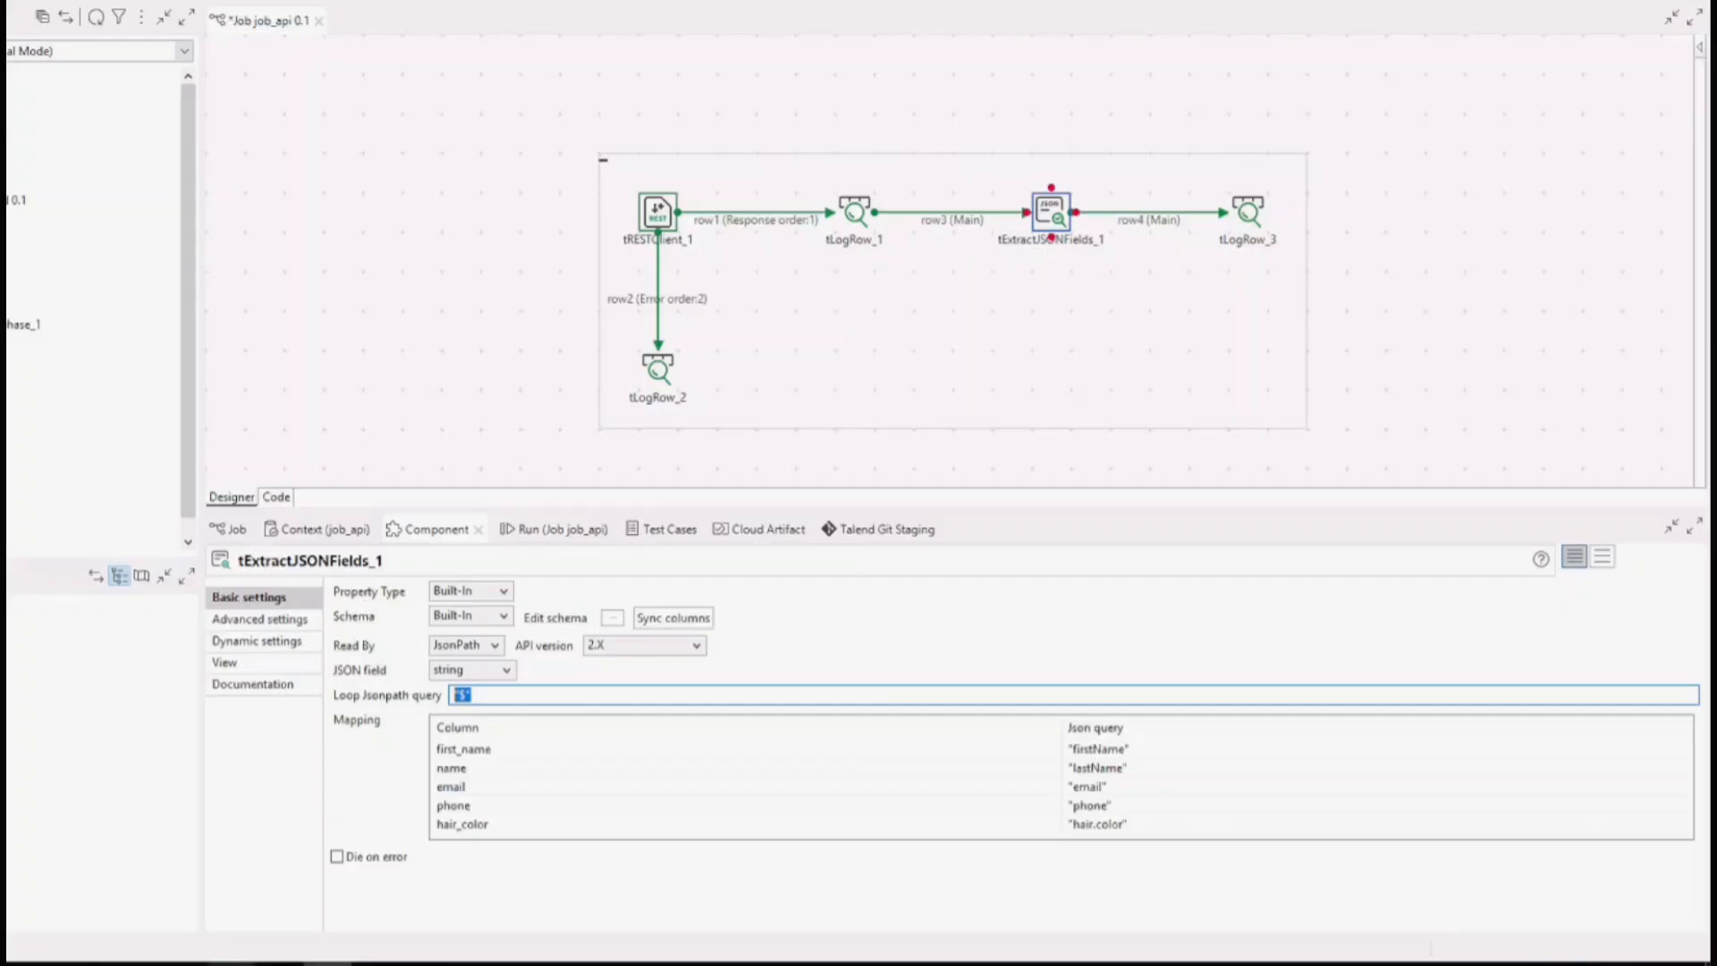
Compare the tExtractJSONFields_1 mapping with the firstName key and the nested hair color key in the Notepad++ JSON sample.
{"action": "left_click", "coordinate": [279, 964]}
{"action": "double_click", "coordinate": [501, 126]}
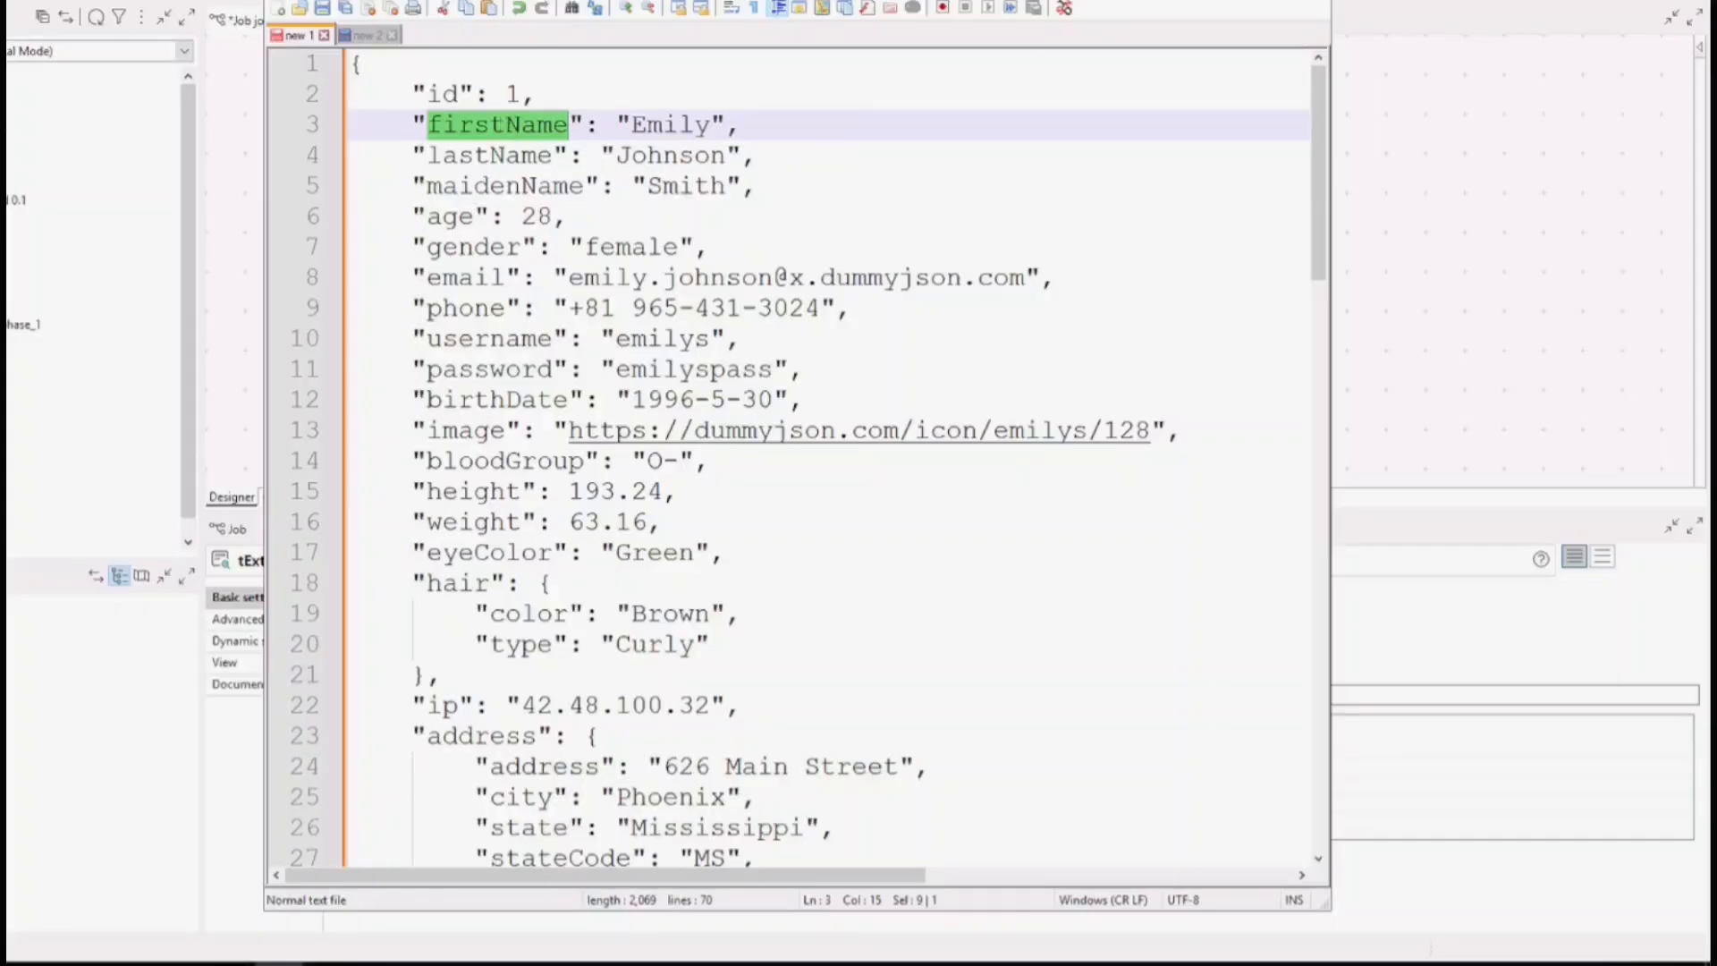
{"action": "left_click", "coordinate": [1221, 2]}
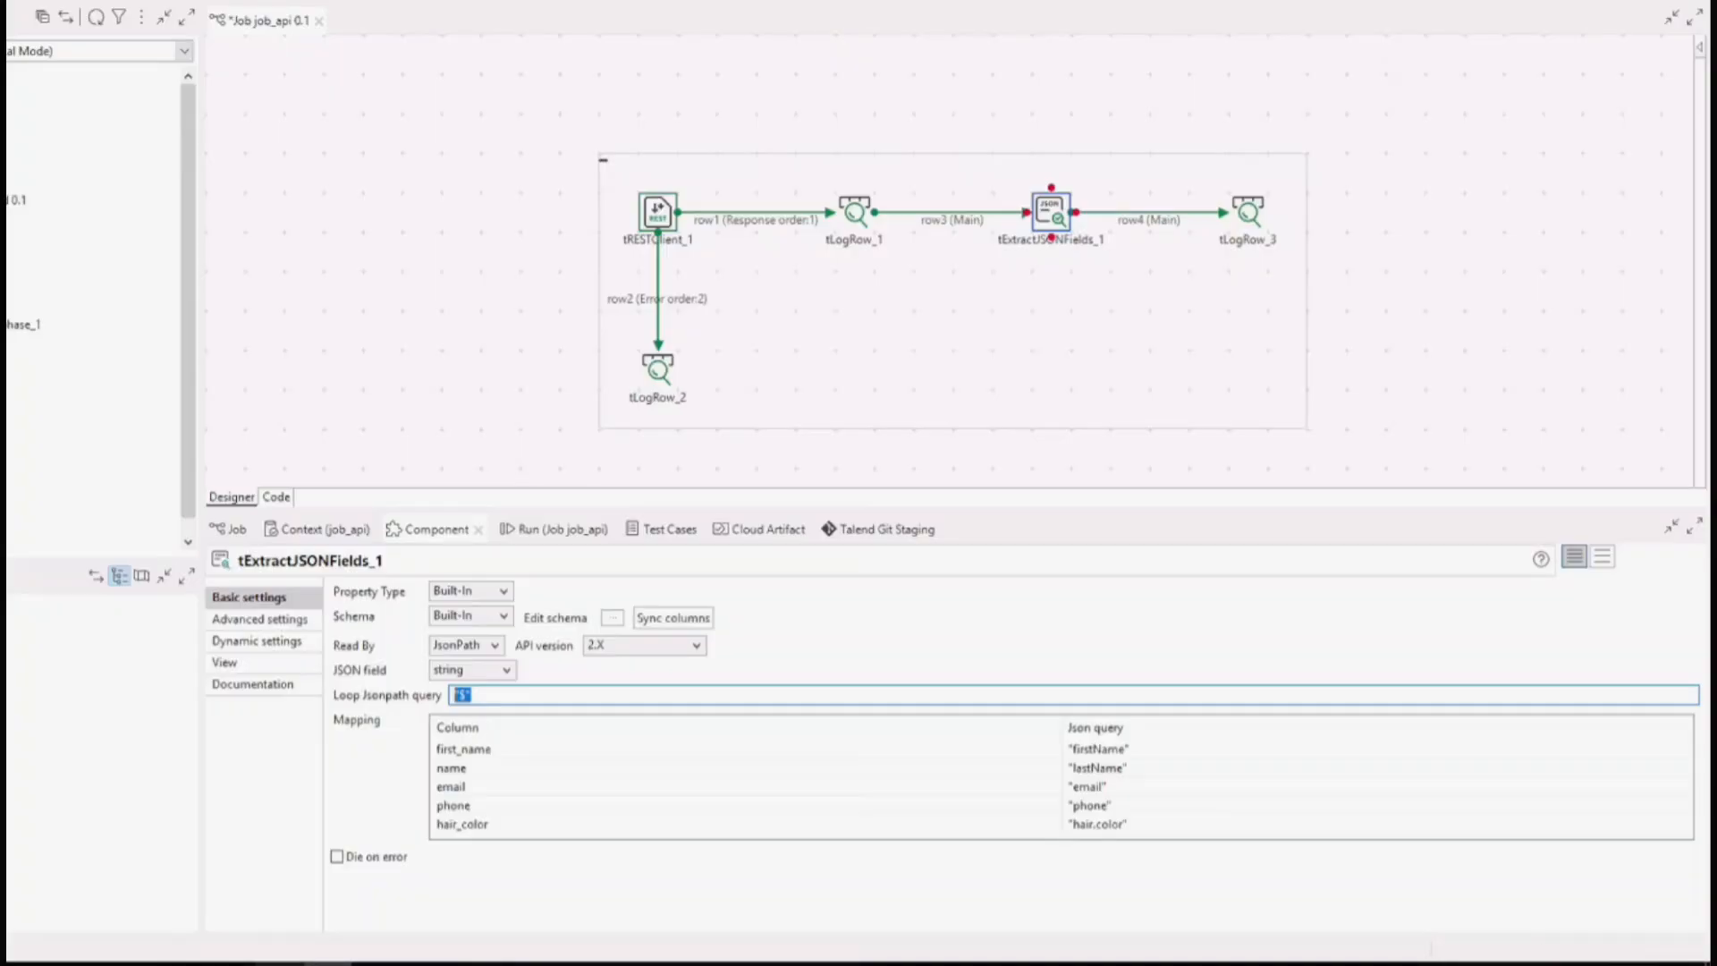
{"action": "left_click", "coordinate": [285, 962]}
{"action": "double_click", "coordinate": [466, 582]}
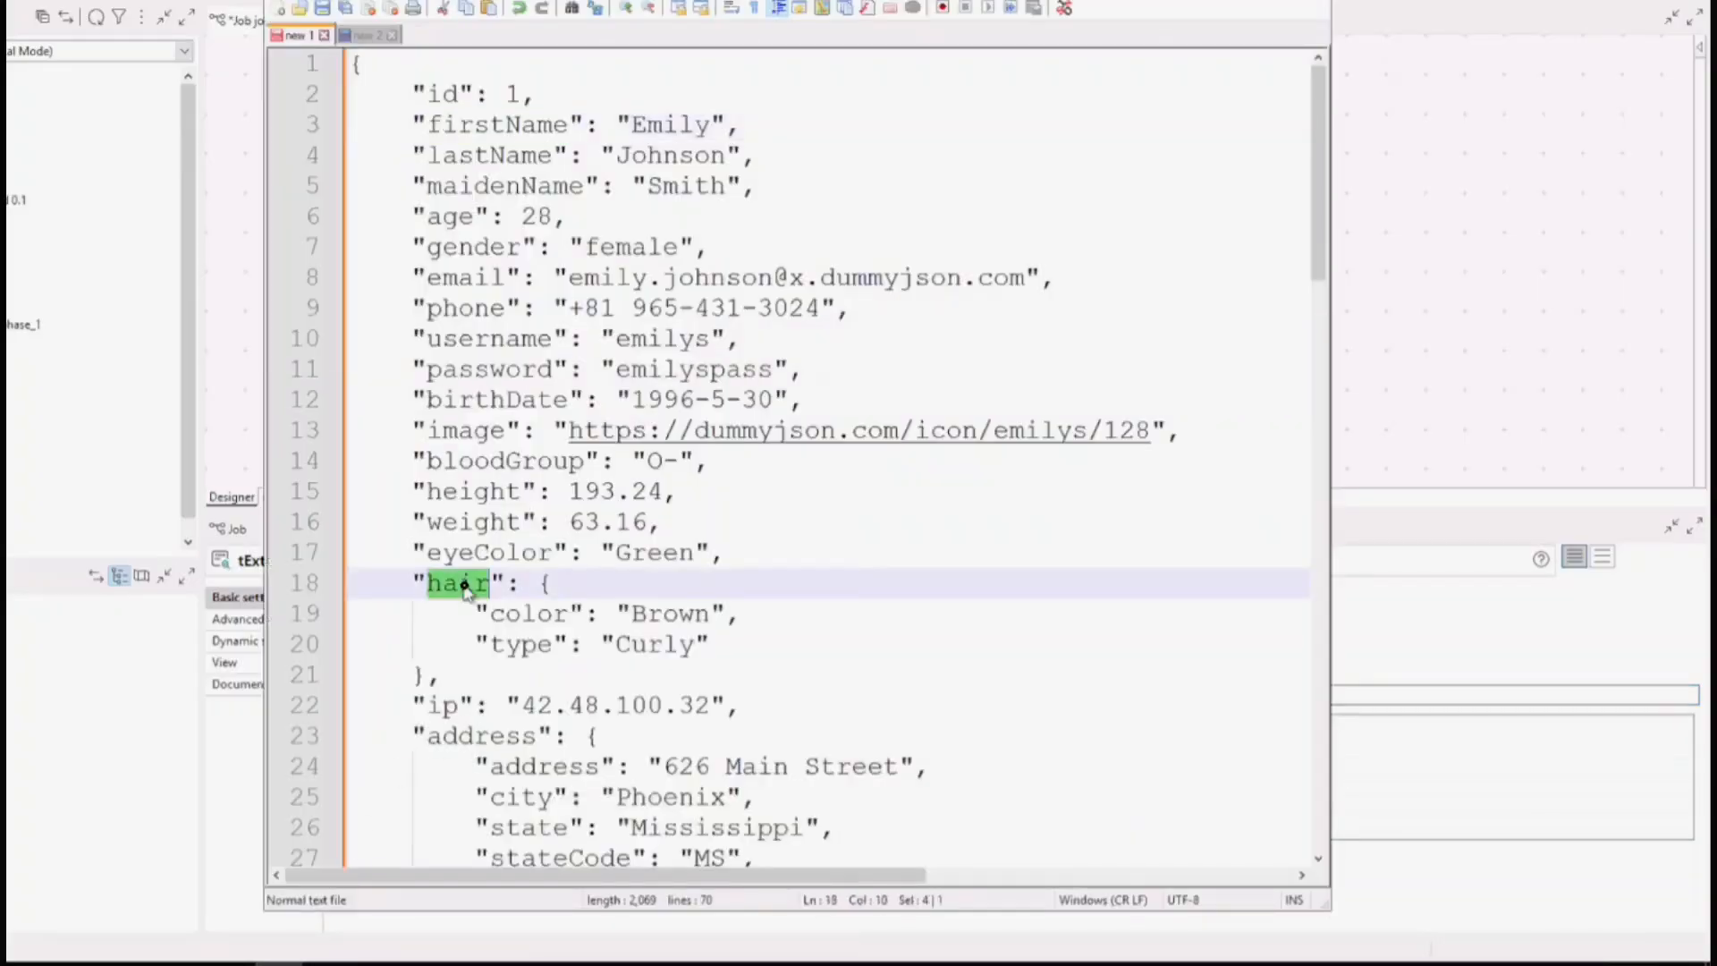
{"action": "double_click", "coordinate": [536, 613]}
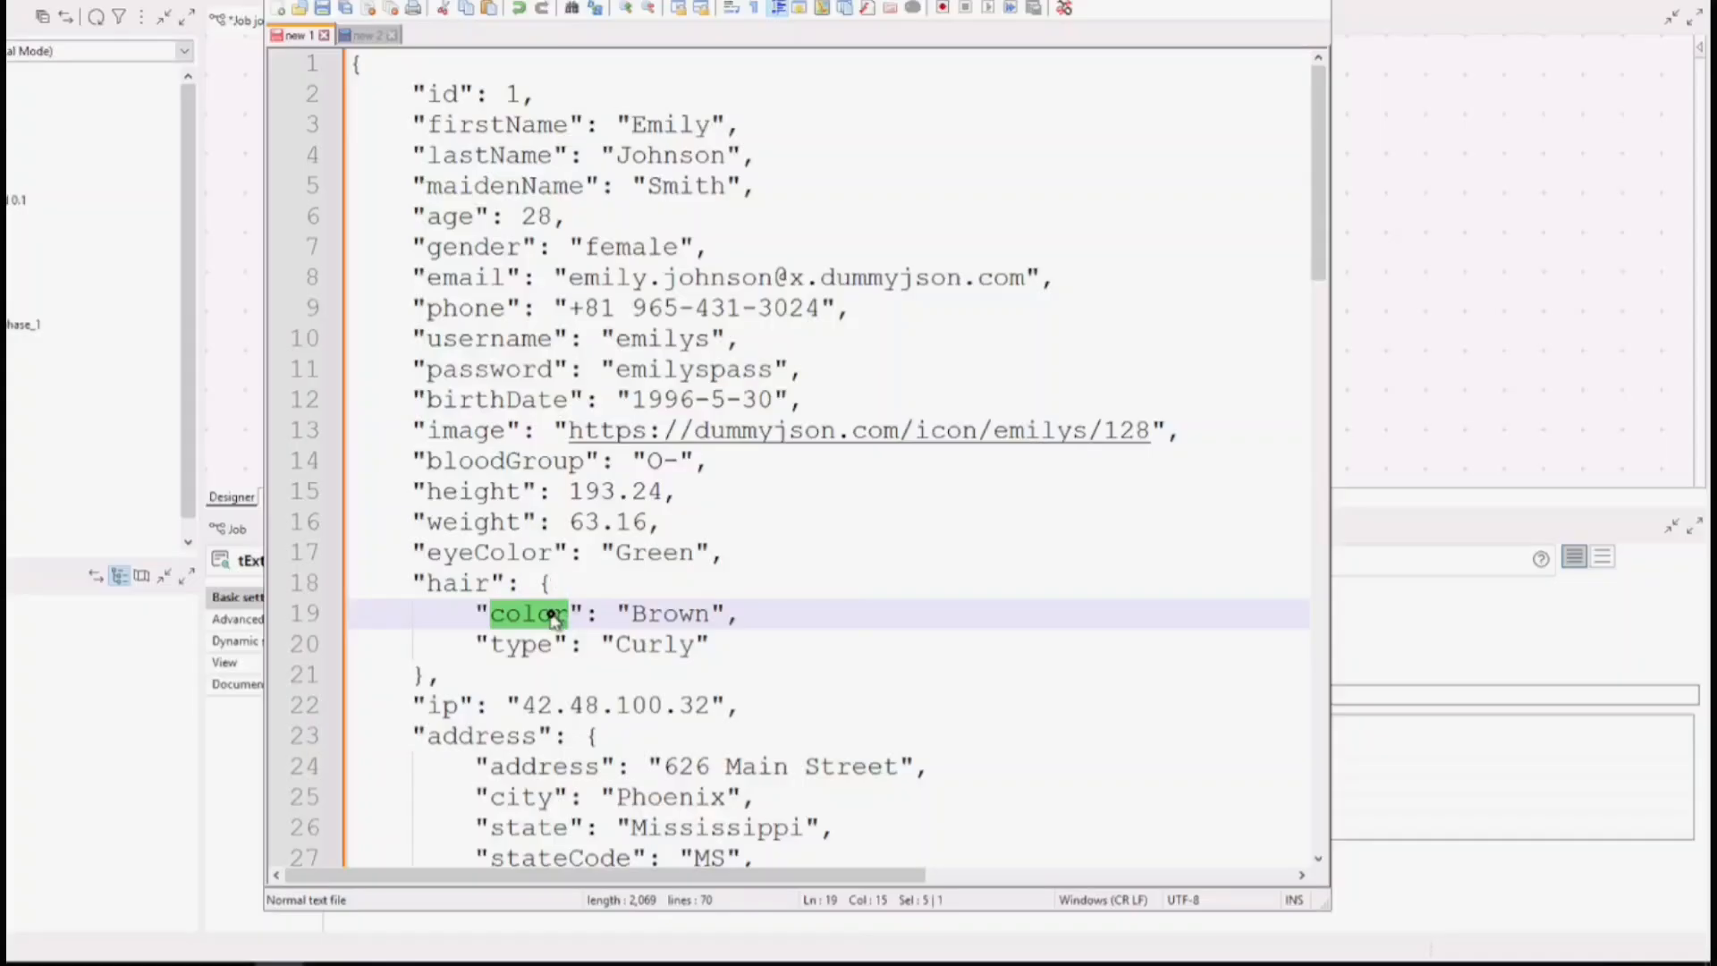
{"action": "double_click", "coordinate": [694, 614]}
{"action": "left_click", "coordinate": [1452, 338]}
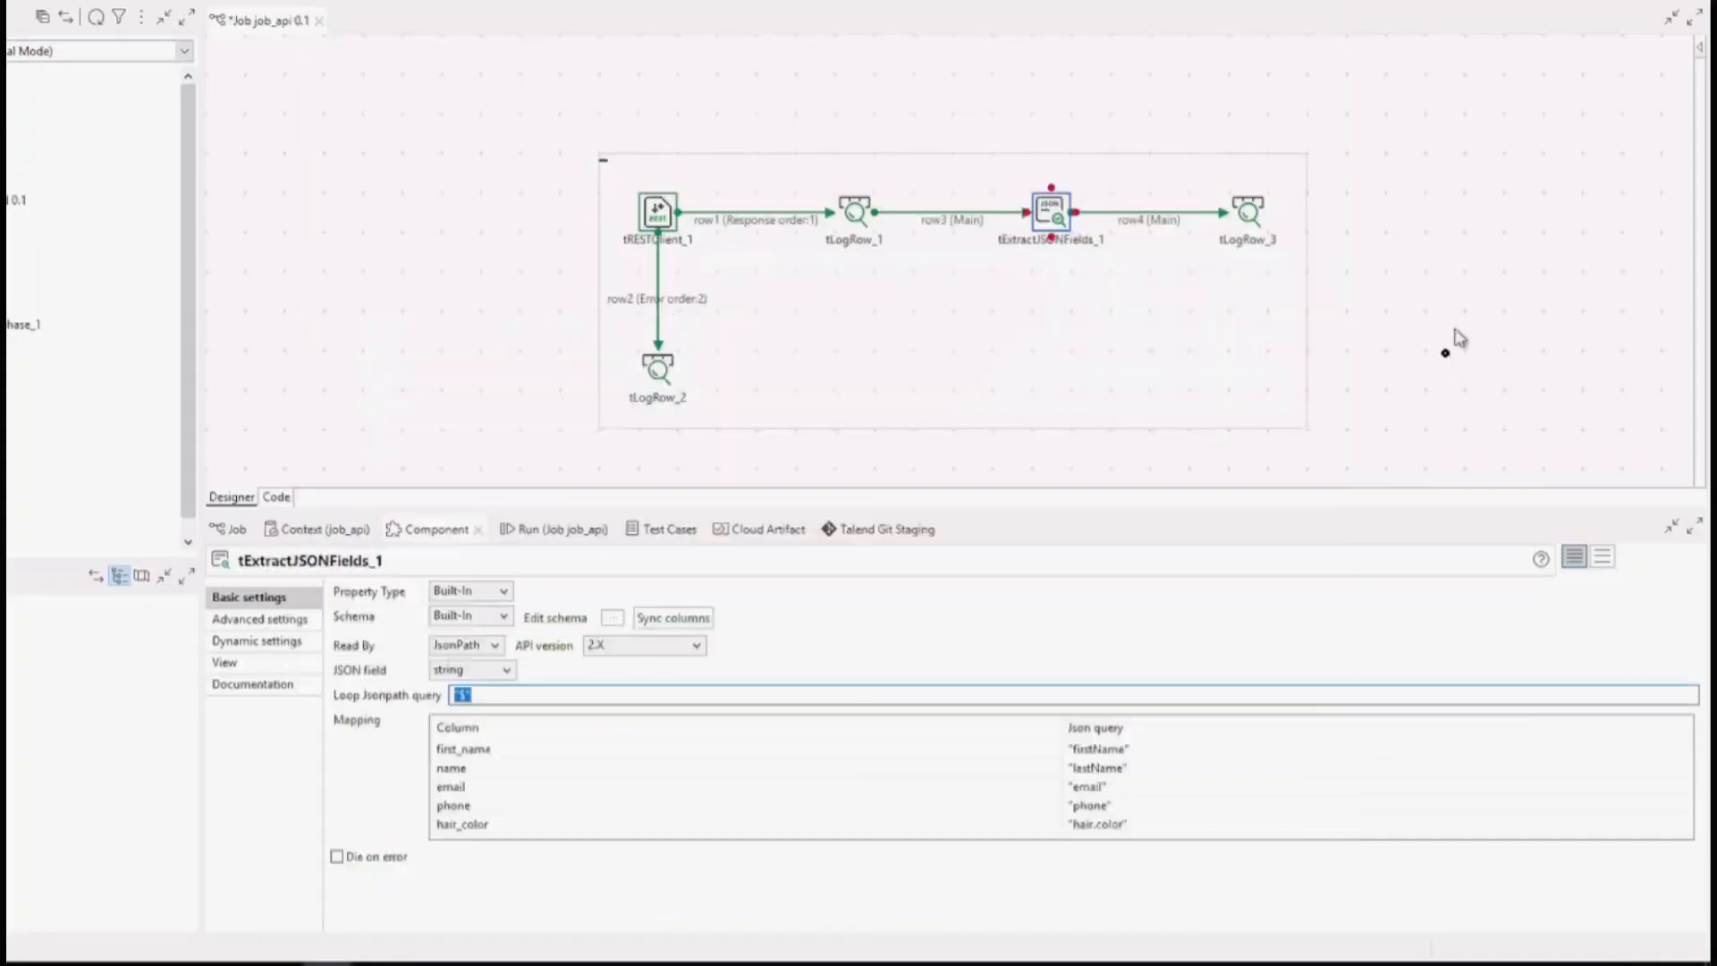
Run job_api from its run view to call the API and log the extracted fields.
{"action": "left_click", "coordinate": [1046, 220]}
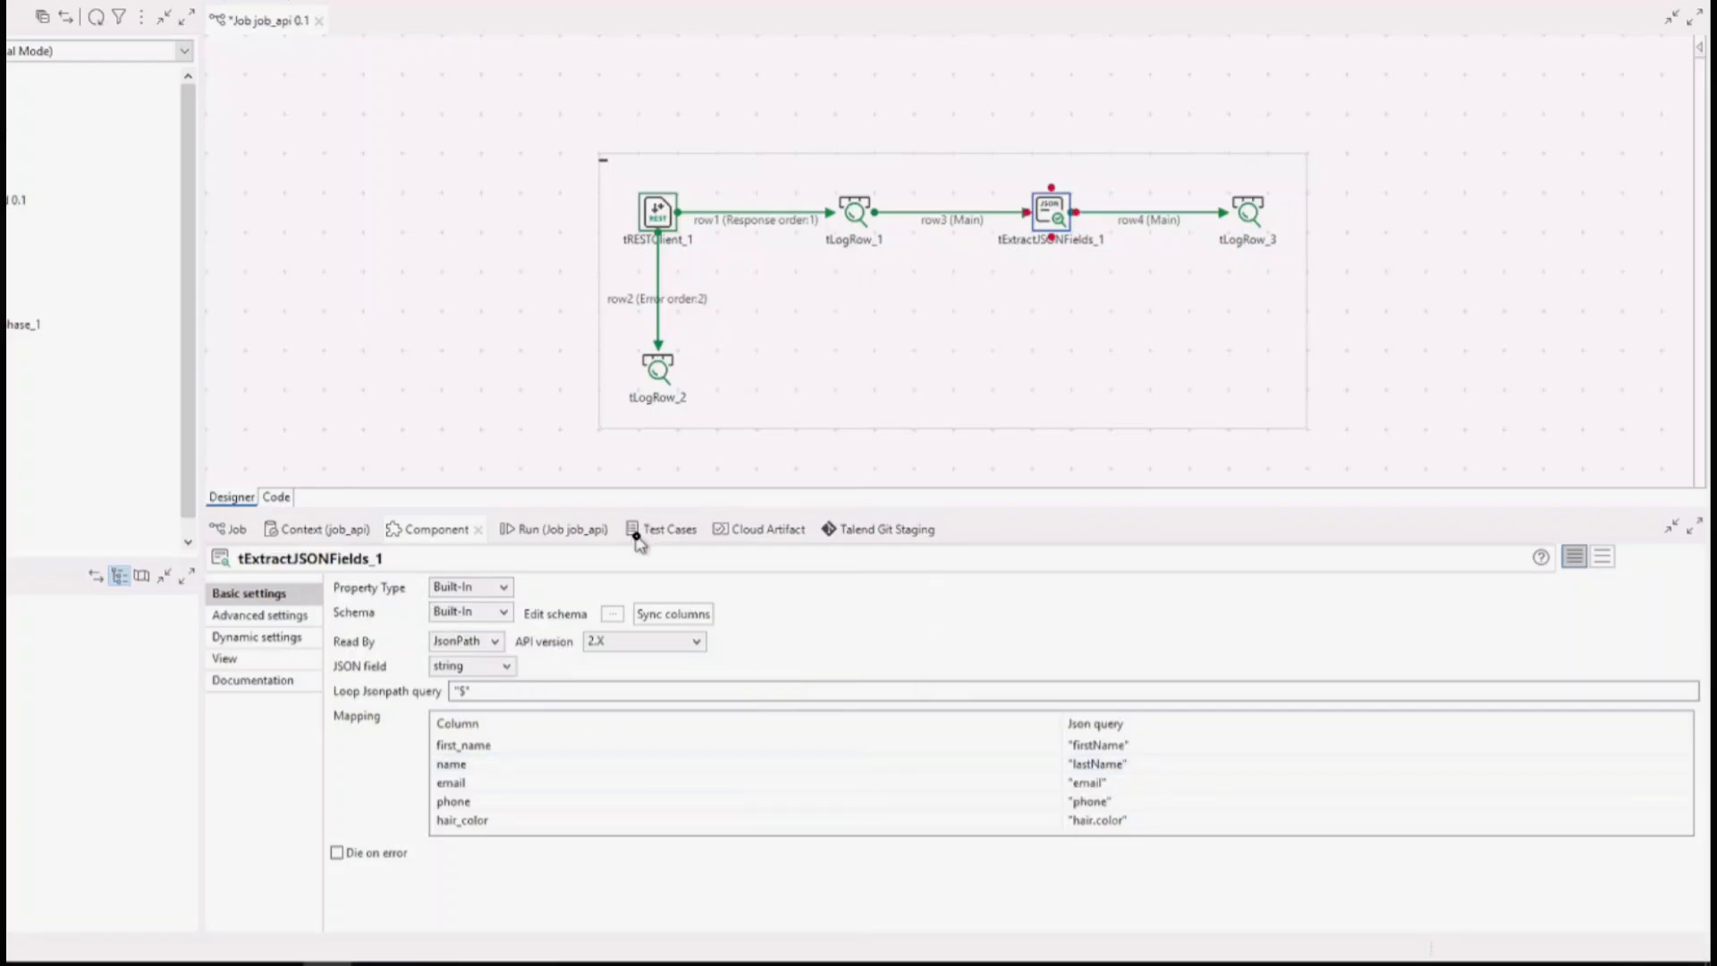
{"action": "left_click", "coordinate": [528, 532]}
{"action": "left_click", "coordinate": [383, 612]}
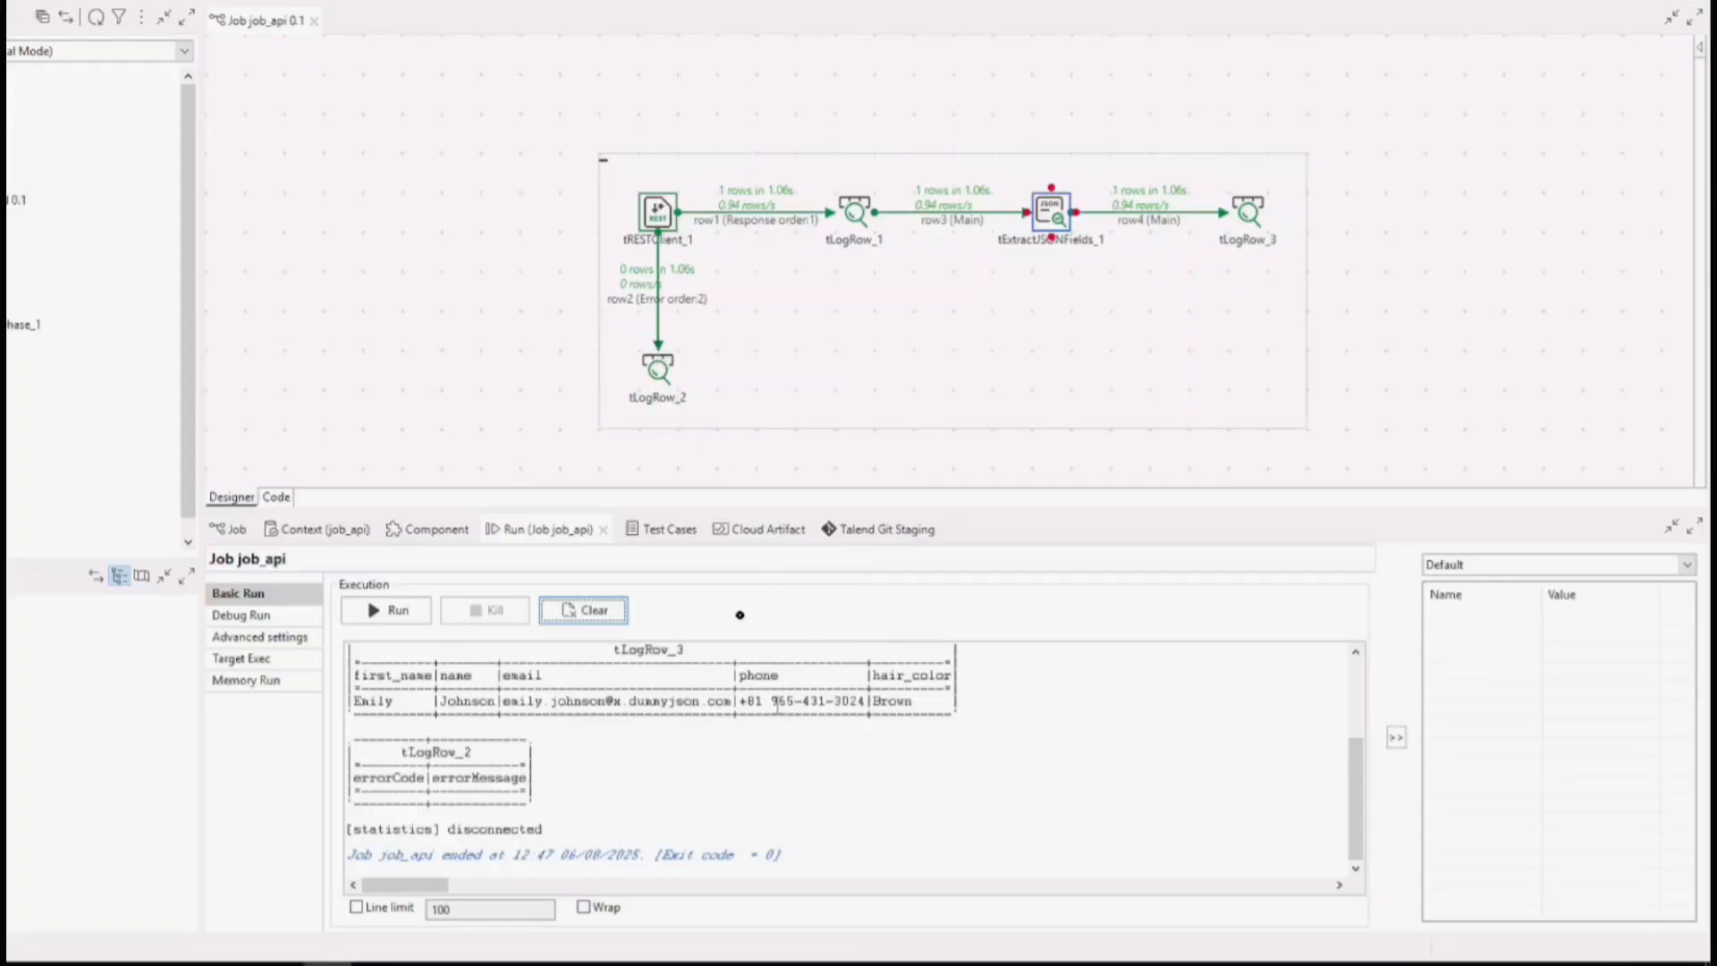
Examine the statusCode column in the job's run output and the basic settings of tRESTClient_1.
{"action": "scroll", "coordinate": [832, 852], "scroll_direction": "up", "scroll_amount": 3}
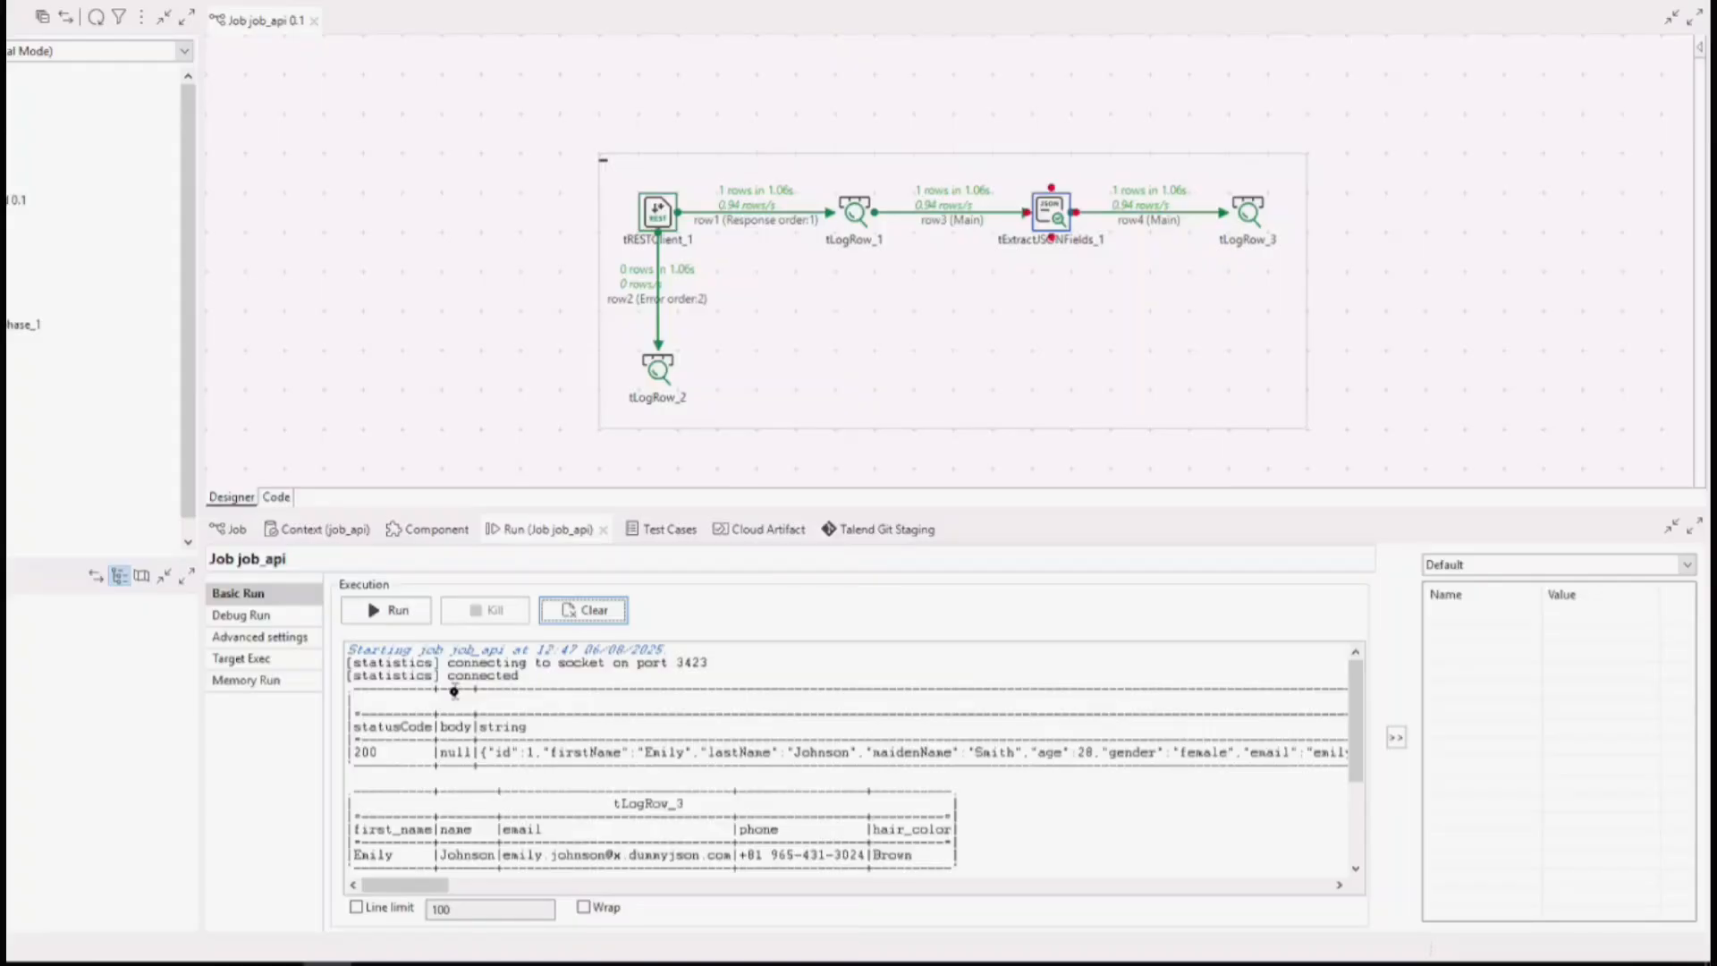
{"action": "double_click", "coordinate": [363, 728]}
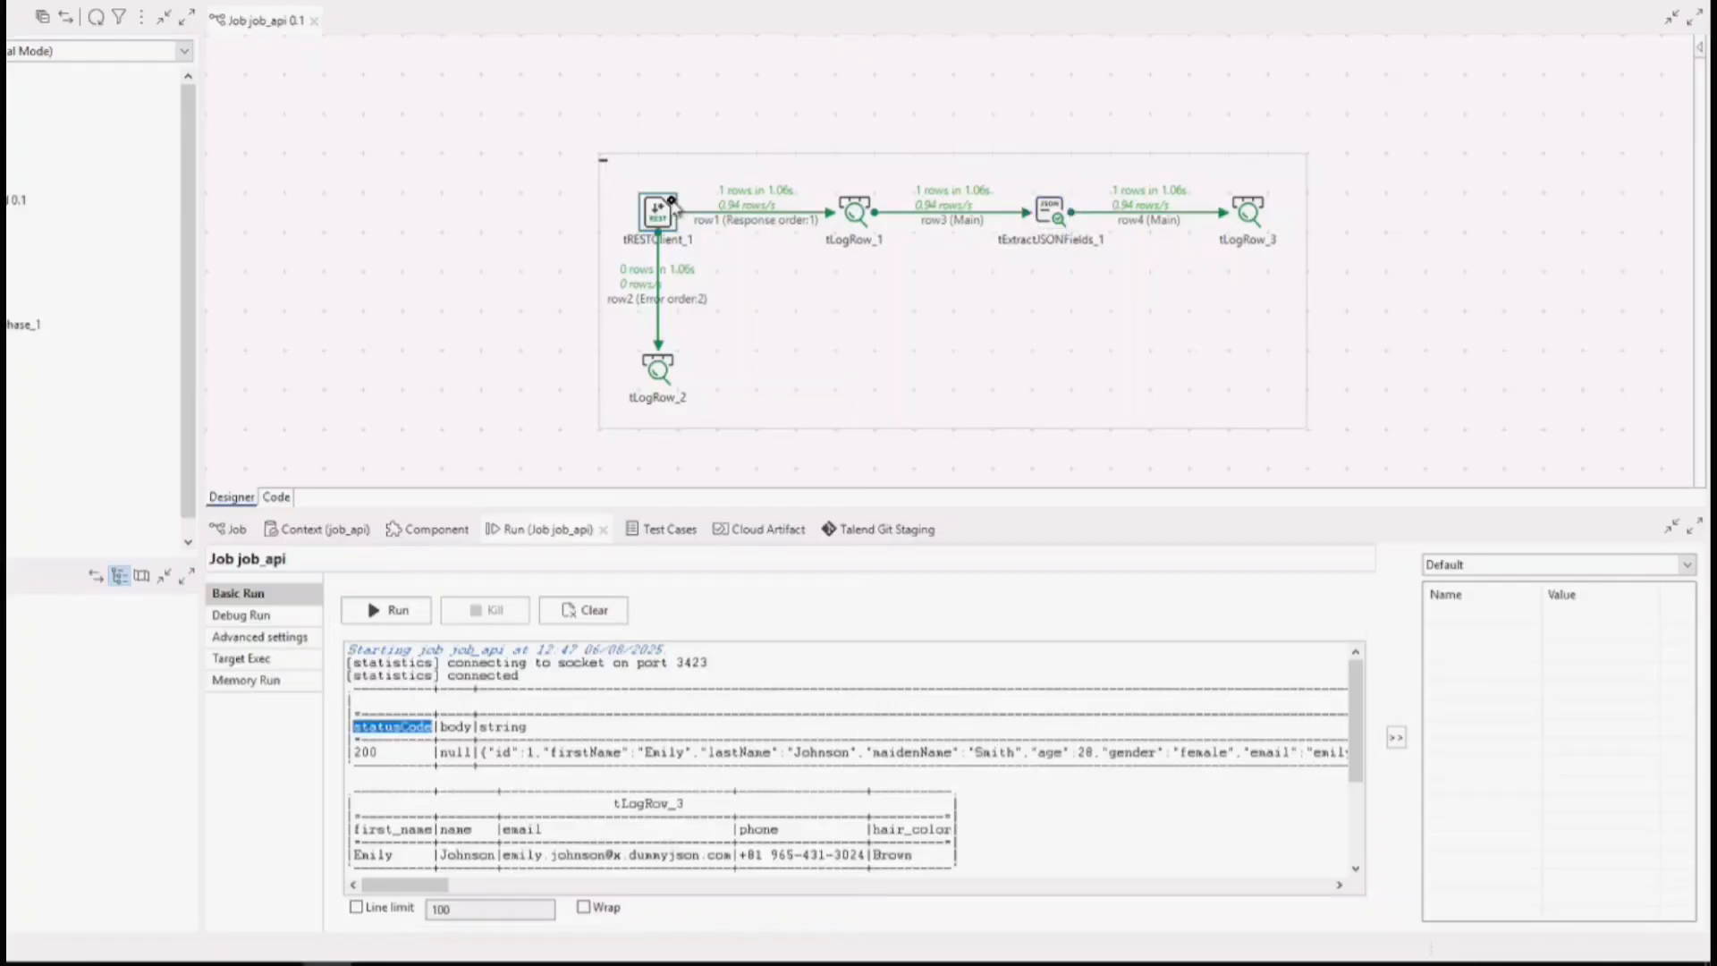
{"action": "left_click", "coordinate": [841, 488]}
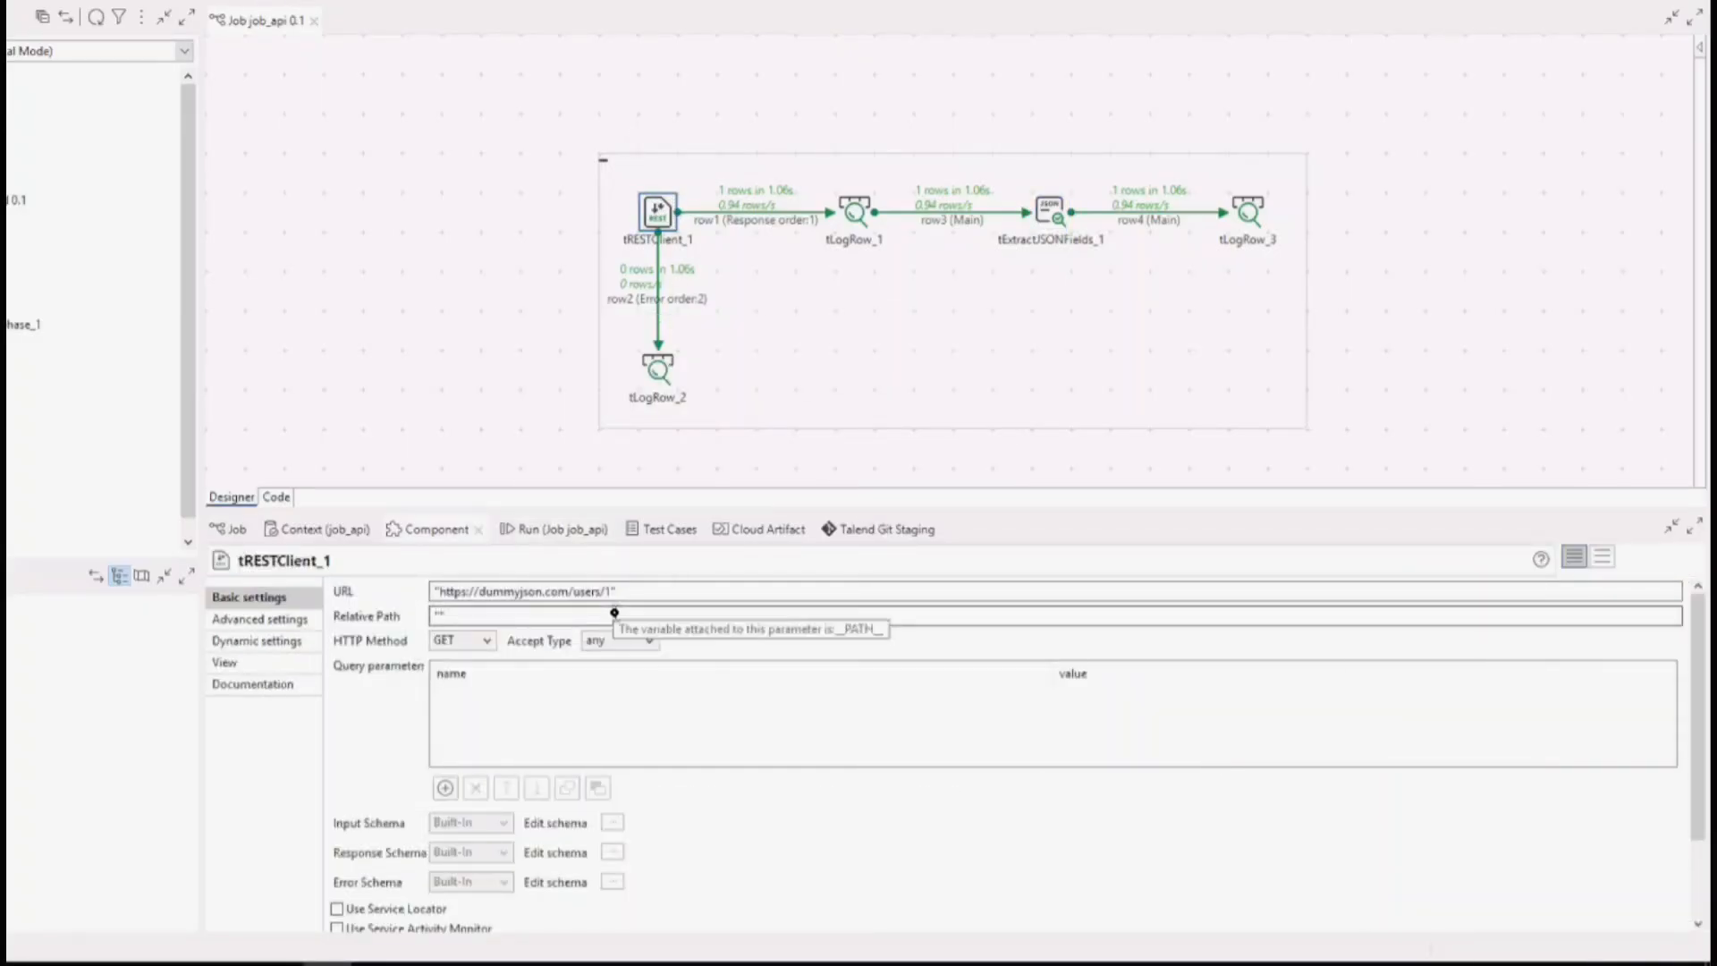
Check the tLogRow_1 schema against the tRESTClient_1 response columns without changing it, and select tExtractJSONFields_1.
{"action": "left_click", "coordinate": [855, 215]}
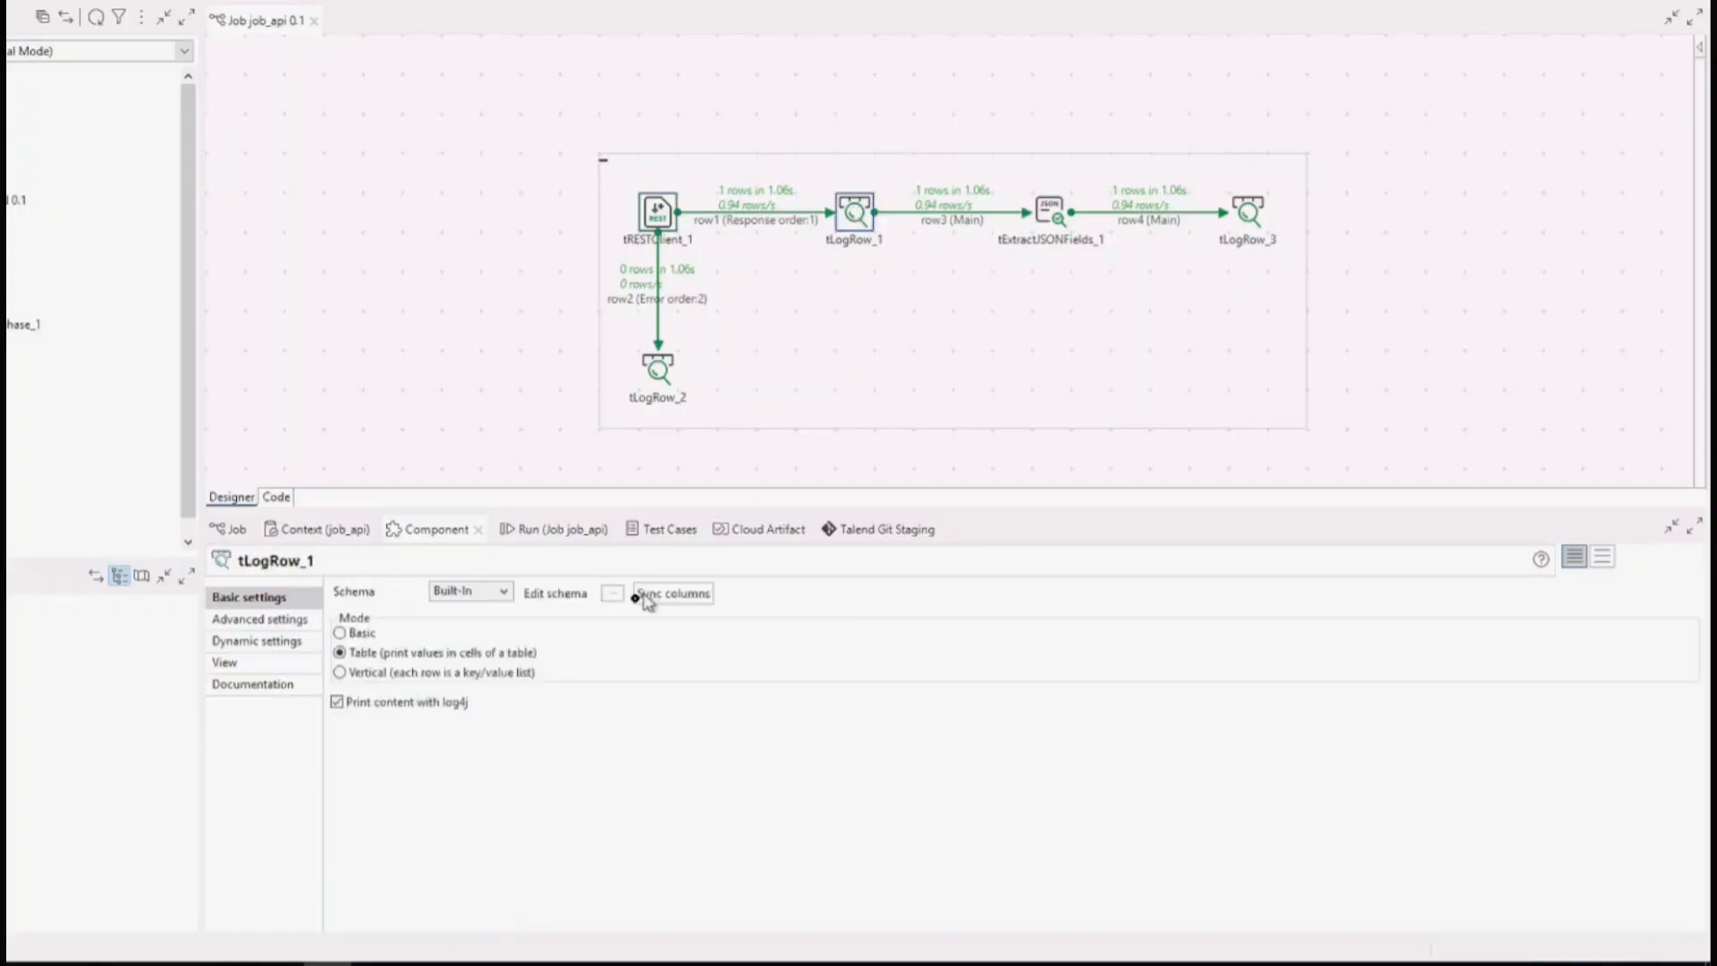
{"action": "left_click", "coordinate": [611, 595]}
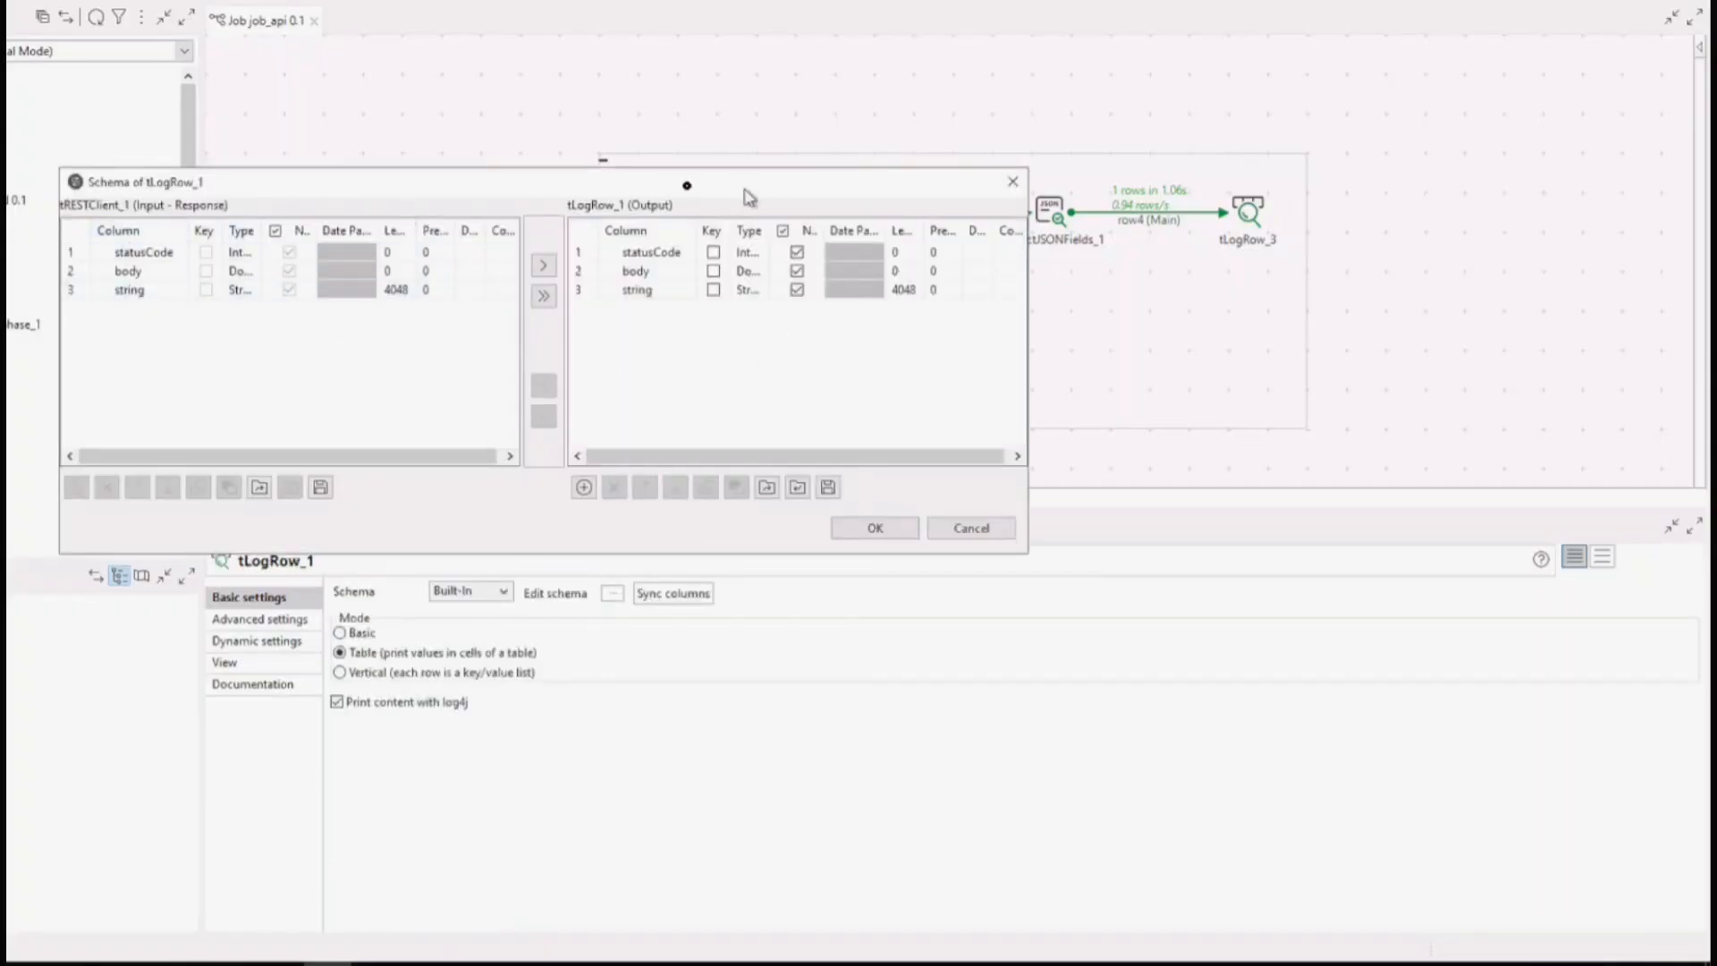
{"action": "left_click", "coordinate": [958, 528]}
{"action": "left_click", "coordinate": [1051, 214]}
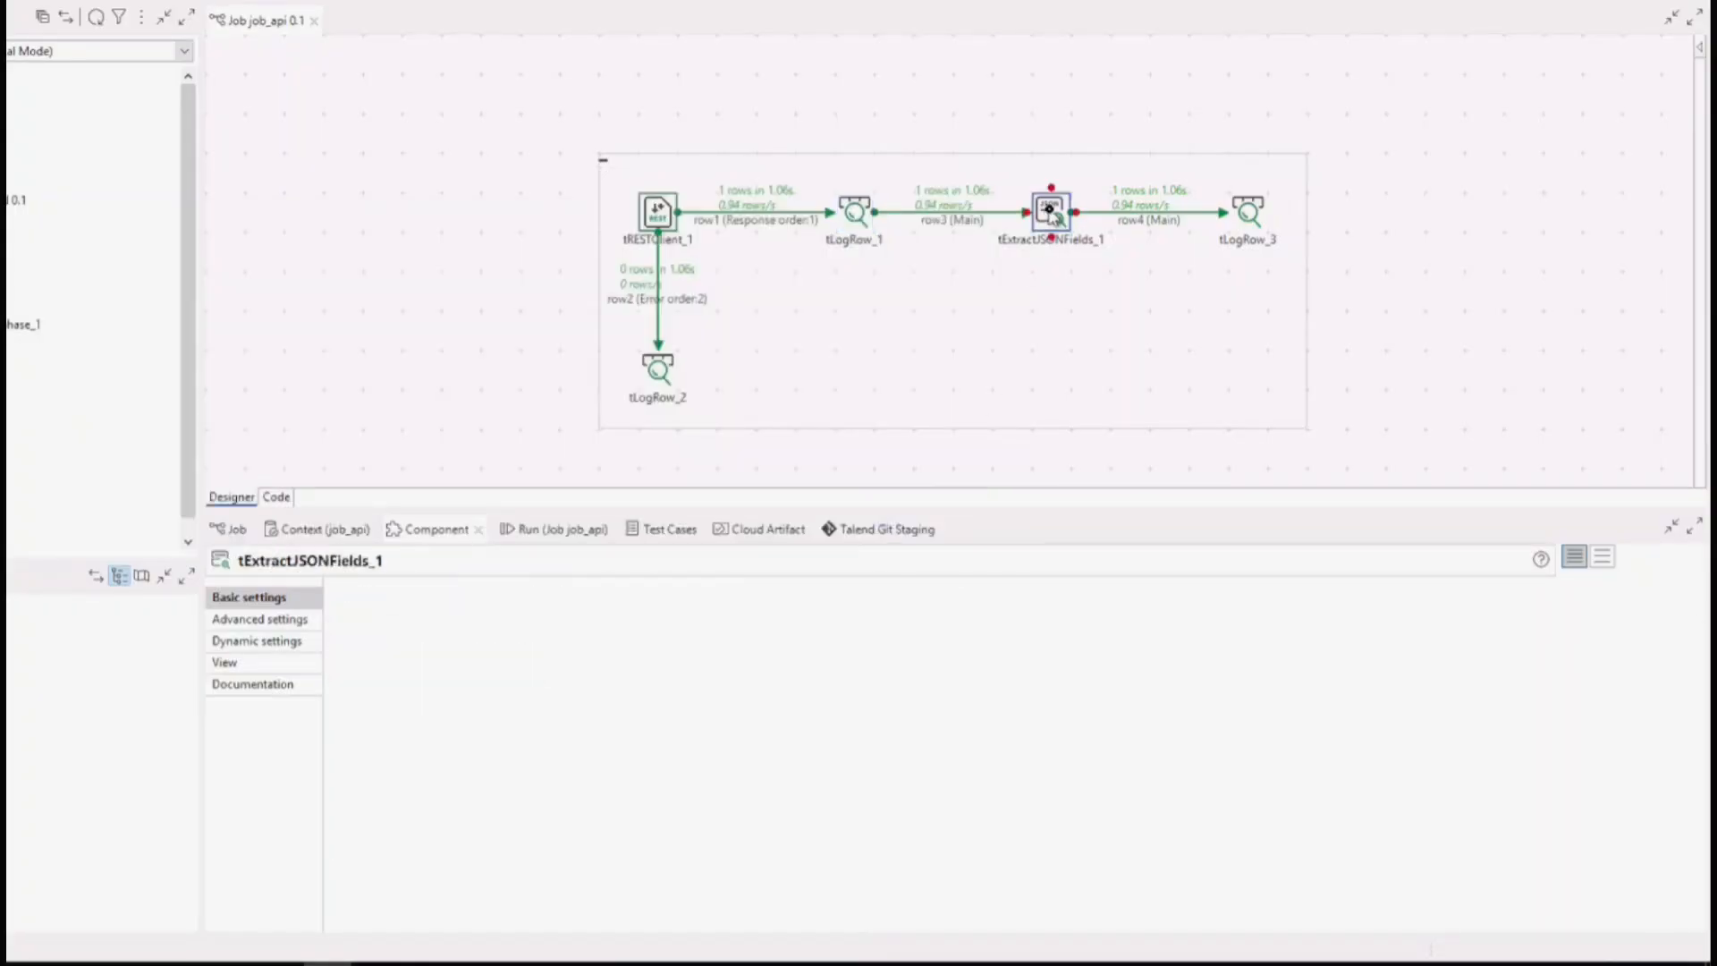
Examine the string column of the logged response in the run output, focusing on the firstName and lastName values.
{"action": "left_click", "coordinate": [551, 530]}
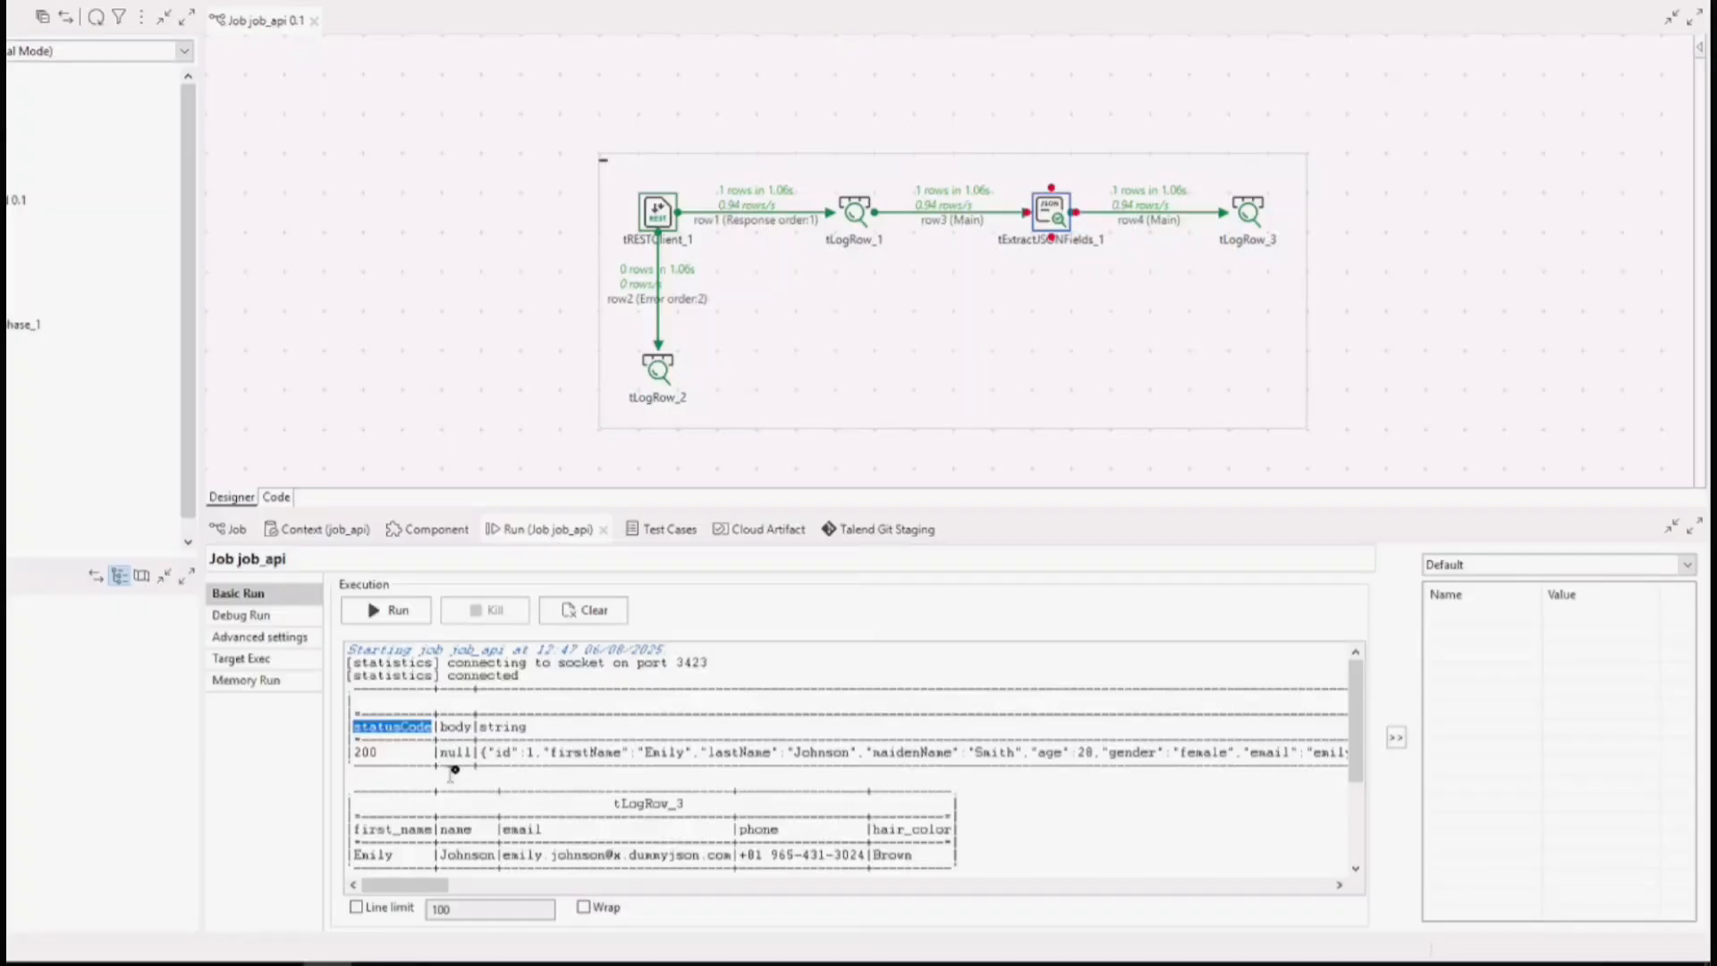
{"action": "left_click_drag", "start_coordinate": [481, 752], "coordinate": [1147, 755]}
{"action": "left_click", "coordinate": [674, 758]}
{"action": "double_click", "coordinate": [664, 752]}
{"action": "double_click", "coordinate": [821, 753]}
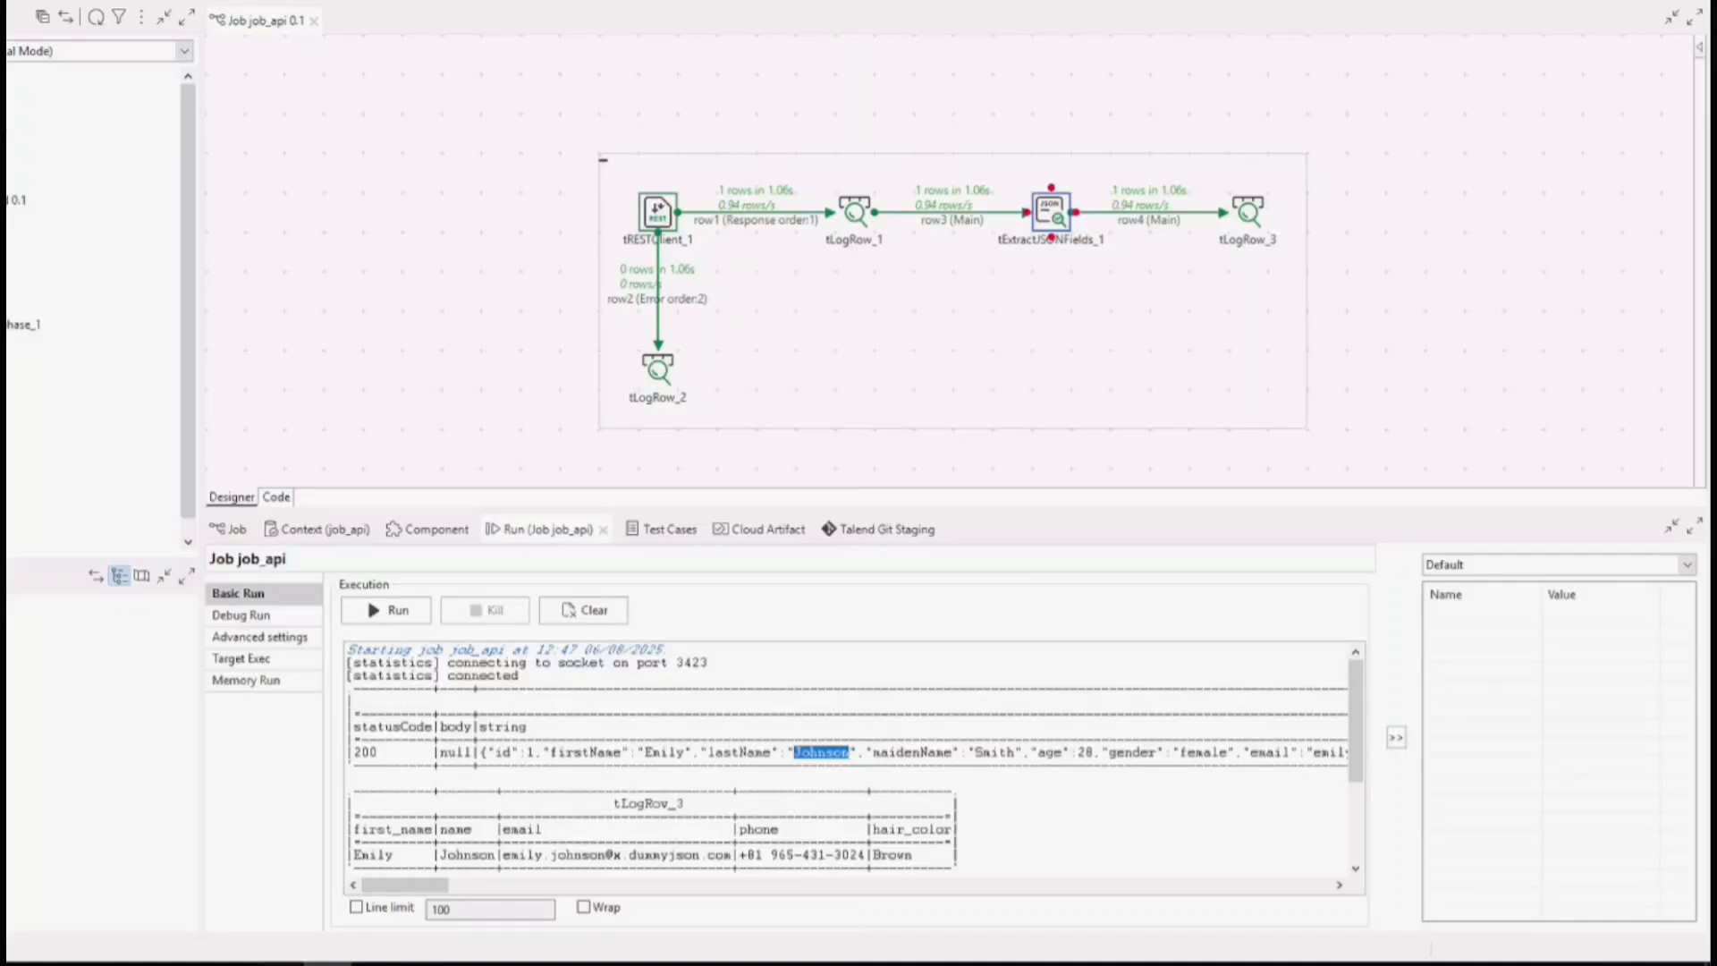
Compare the JSON sample in Notepad++, including the nested hair color, with the column mapping of tExtractJSONFields_1.
{"action": "left_click", "coordinate": [280, 963]}
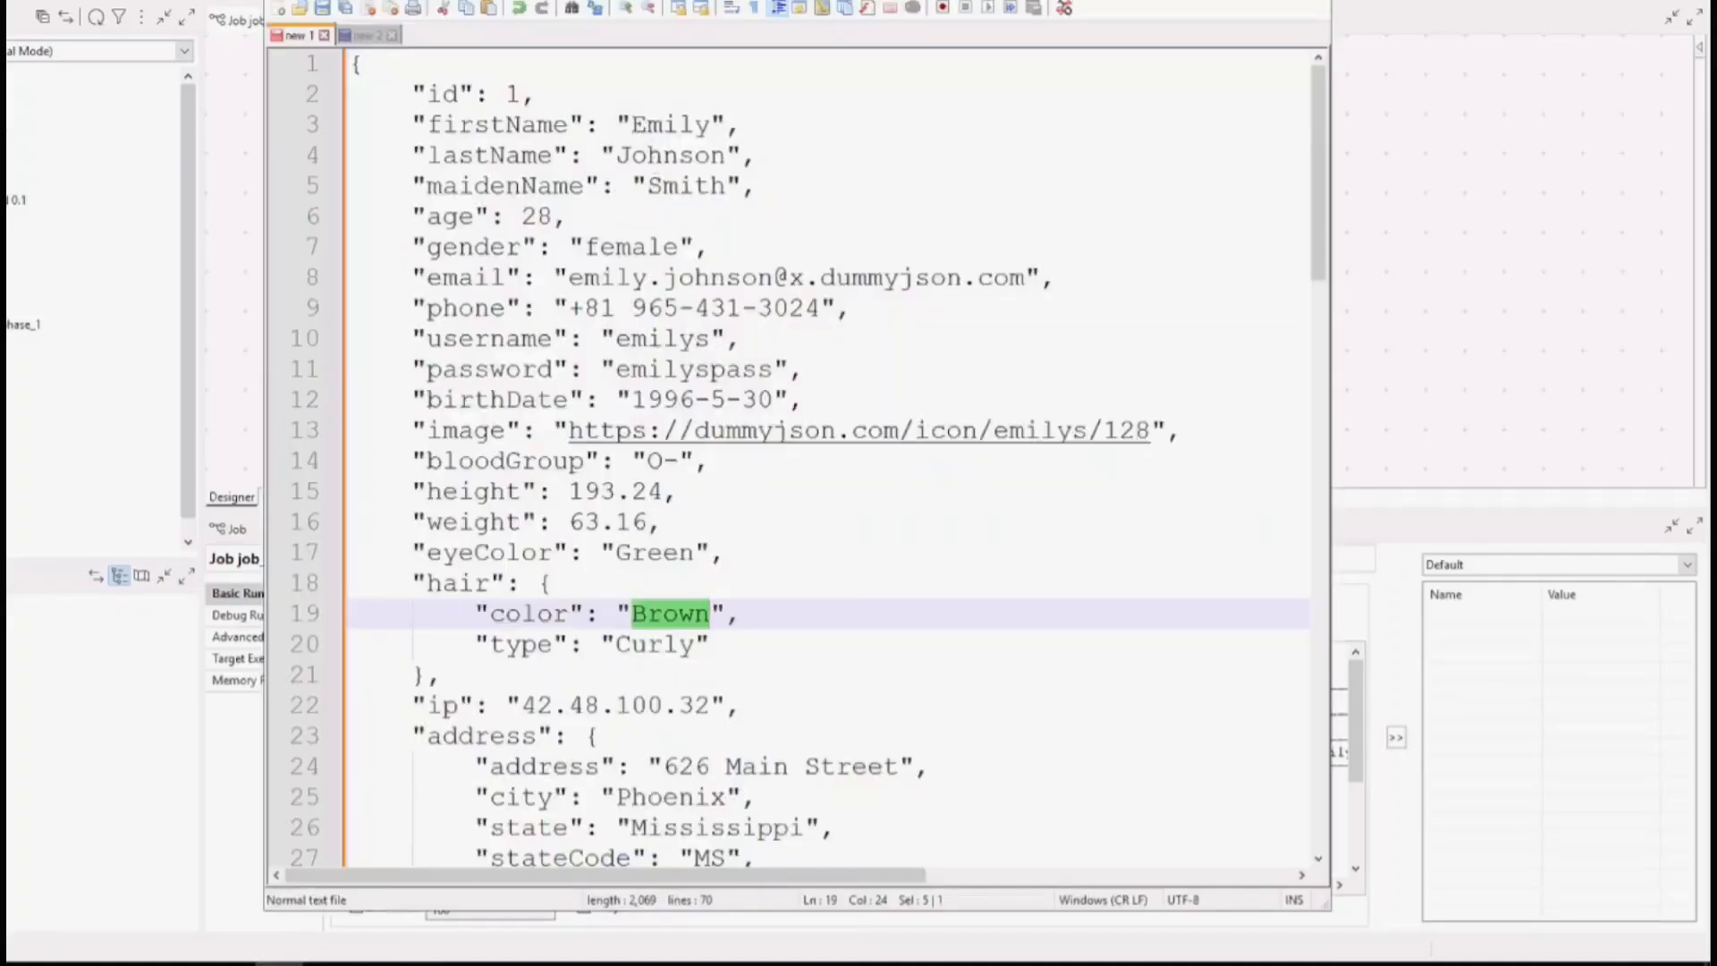
{"action": "left_click", "coordinate": [1194, 1]}
{"action": "double_click", "coordinate": [1042, 205]}
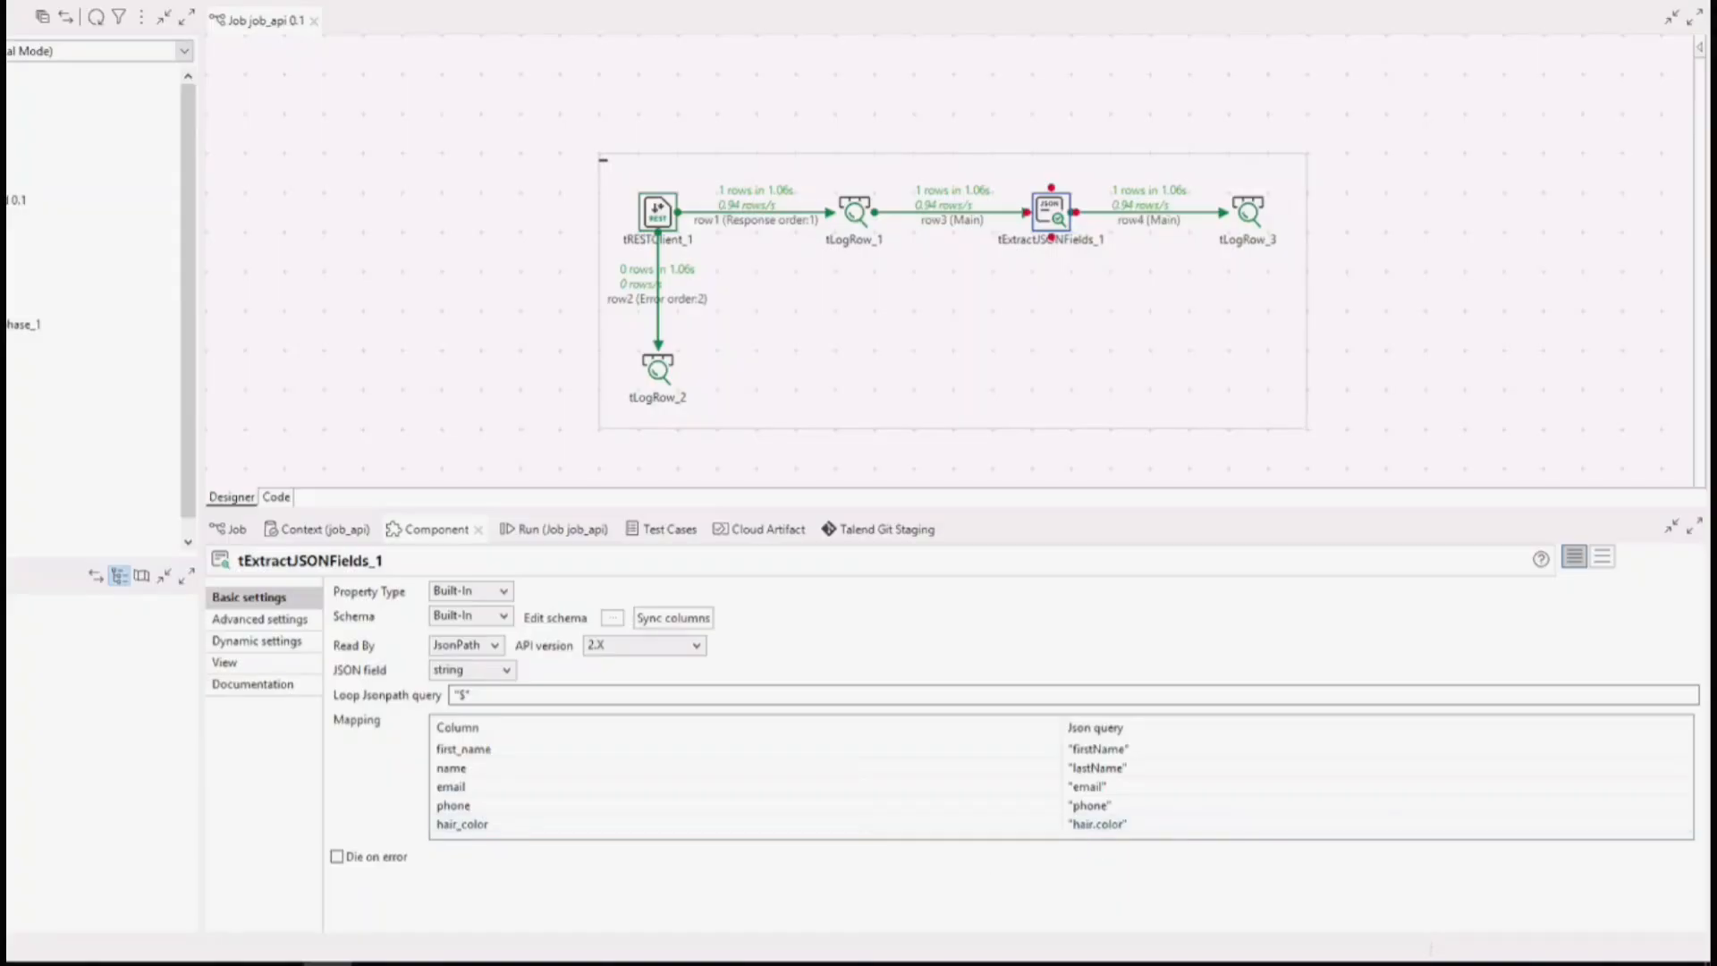
{"action": "left_click", "coordinate": [280, 963]}
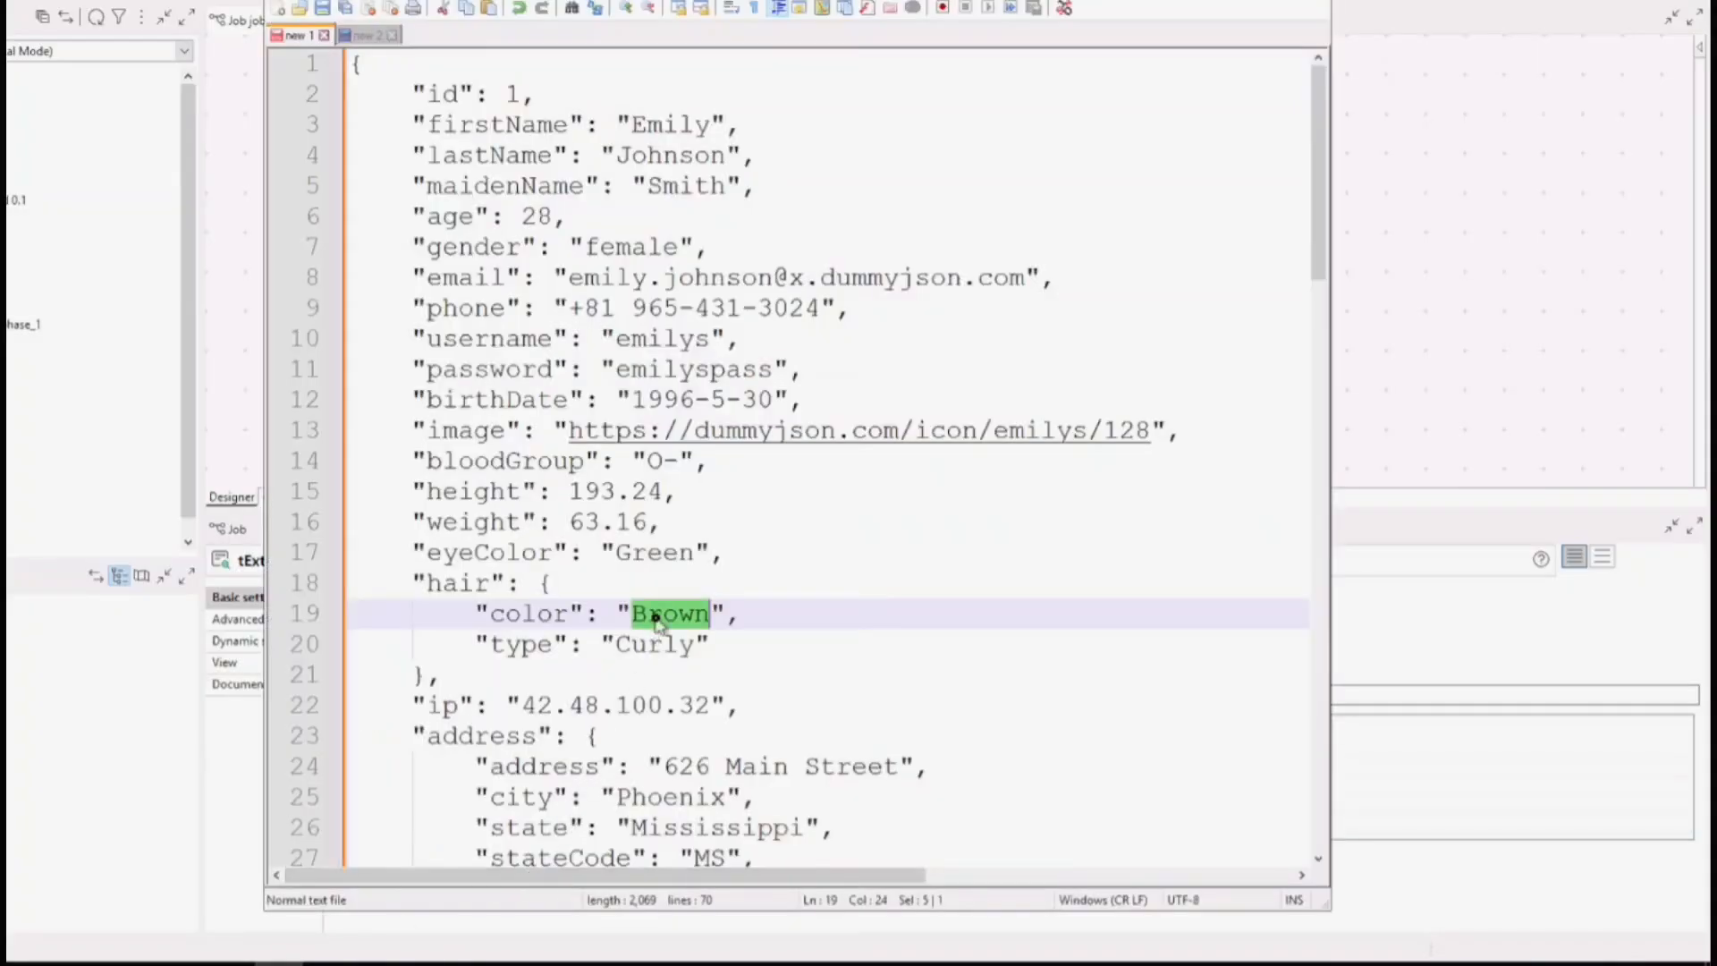
{"action": "left_click", "coordinate": [1511, 291]}
Examine the extracted fields in the tLogRow_3 table of the run output, and the tLogRow_2 error table with its component.
{"action": "left_click", "coordinate": [560, 537]}
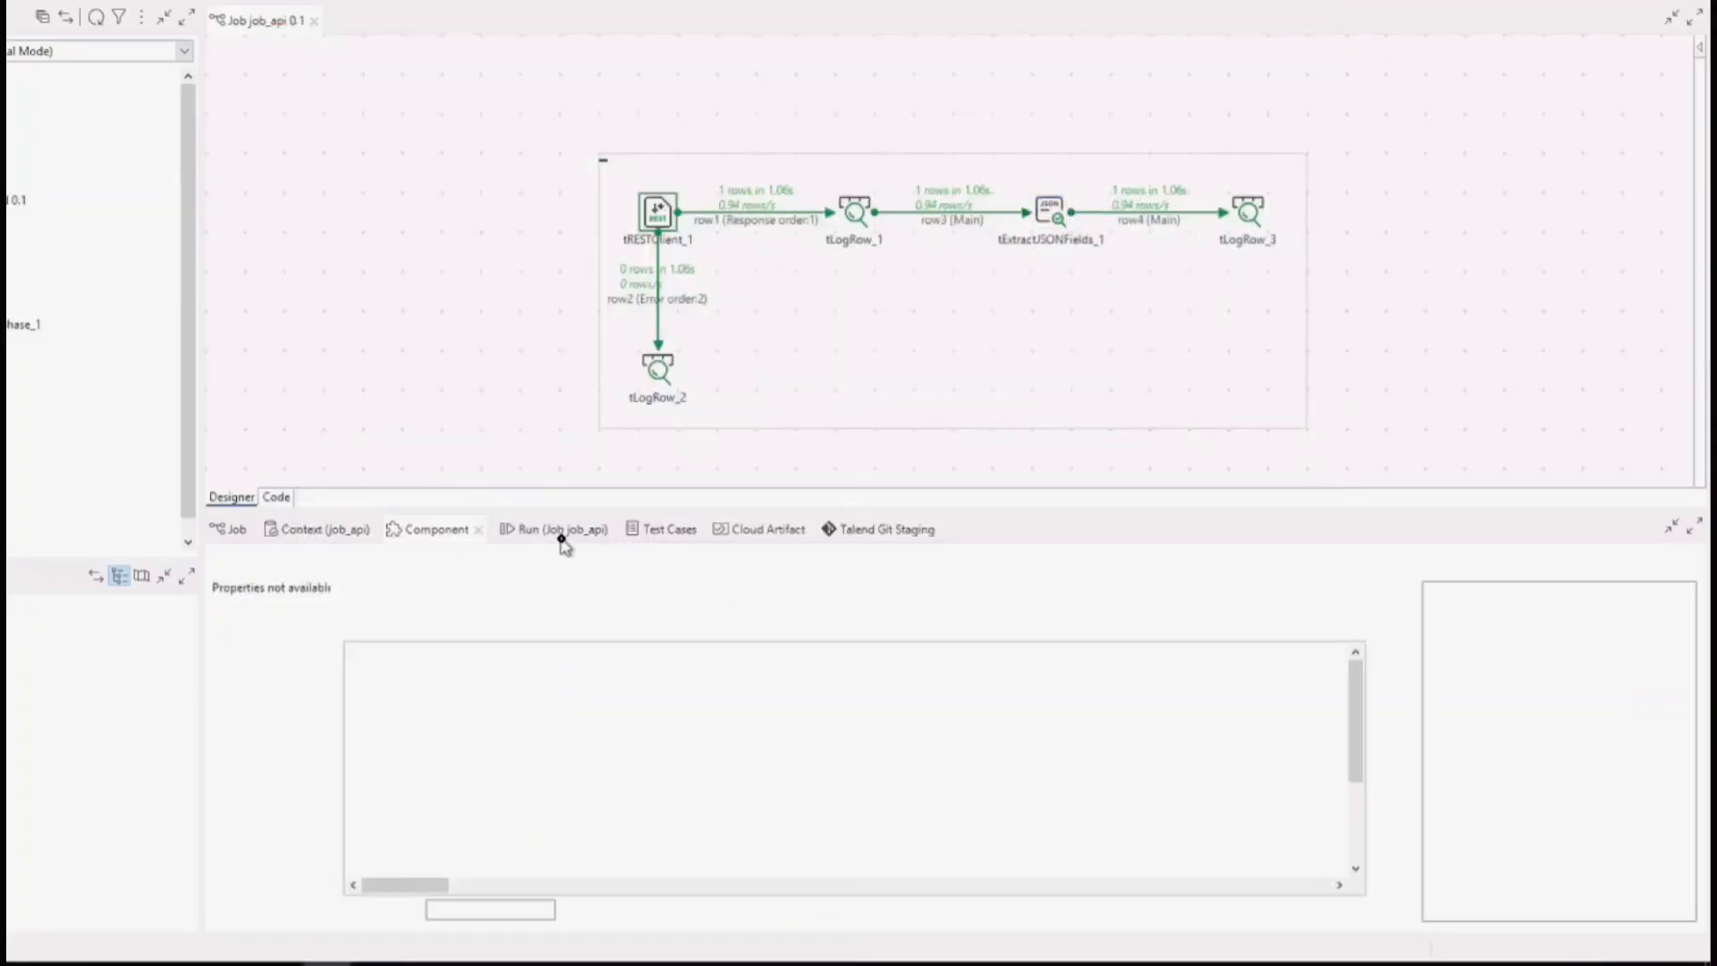
{"action": "scroll", "coordinate": [566, 751], "scroll_direction": "down", "scroll_amount": 1}
{"action": "left_click_drag", "start_coordinate": [947, 767], "coordinate": [425, 771]}
{"action": "left_click", "coordinate": [428, 771]}
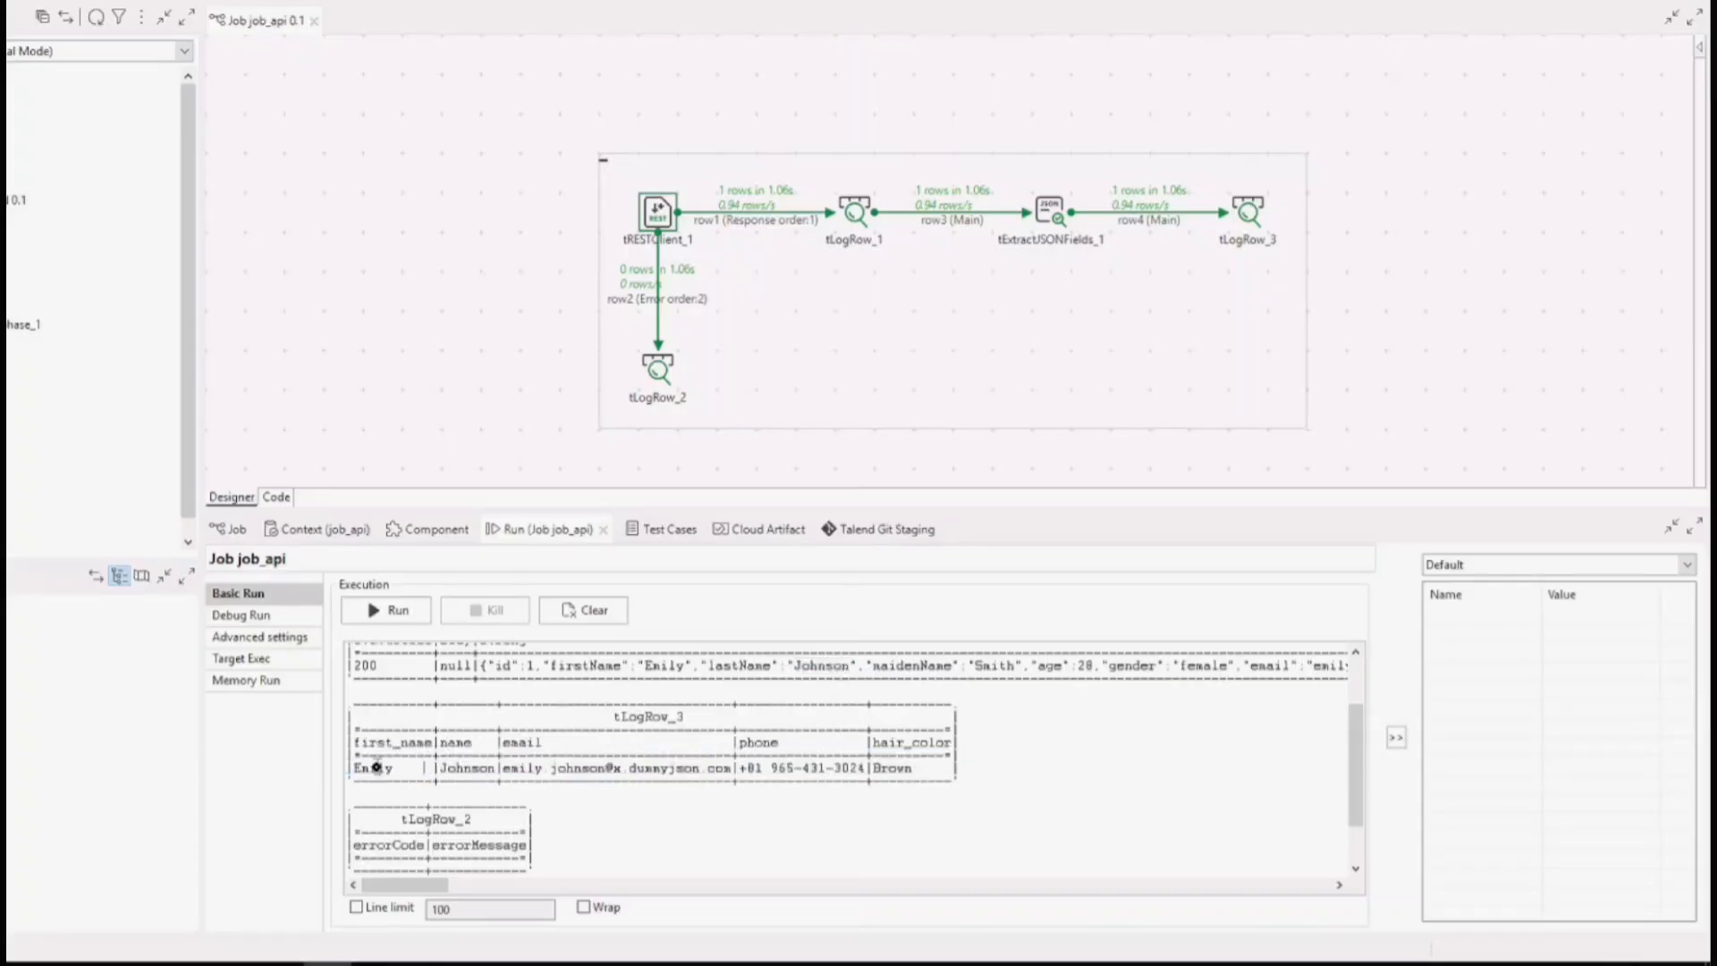
{"action": "double_click", "coordinate": [594, 767]}
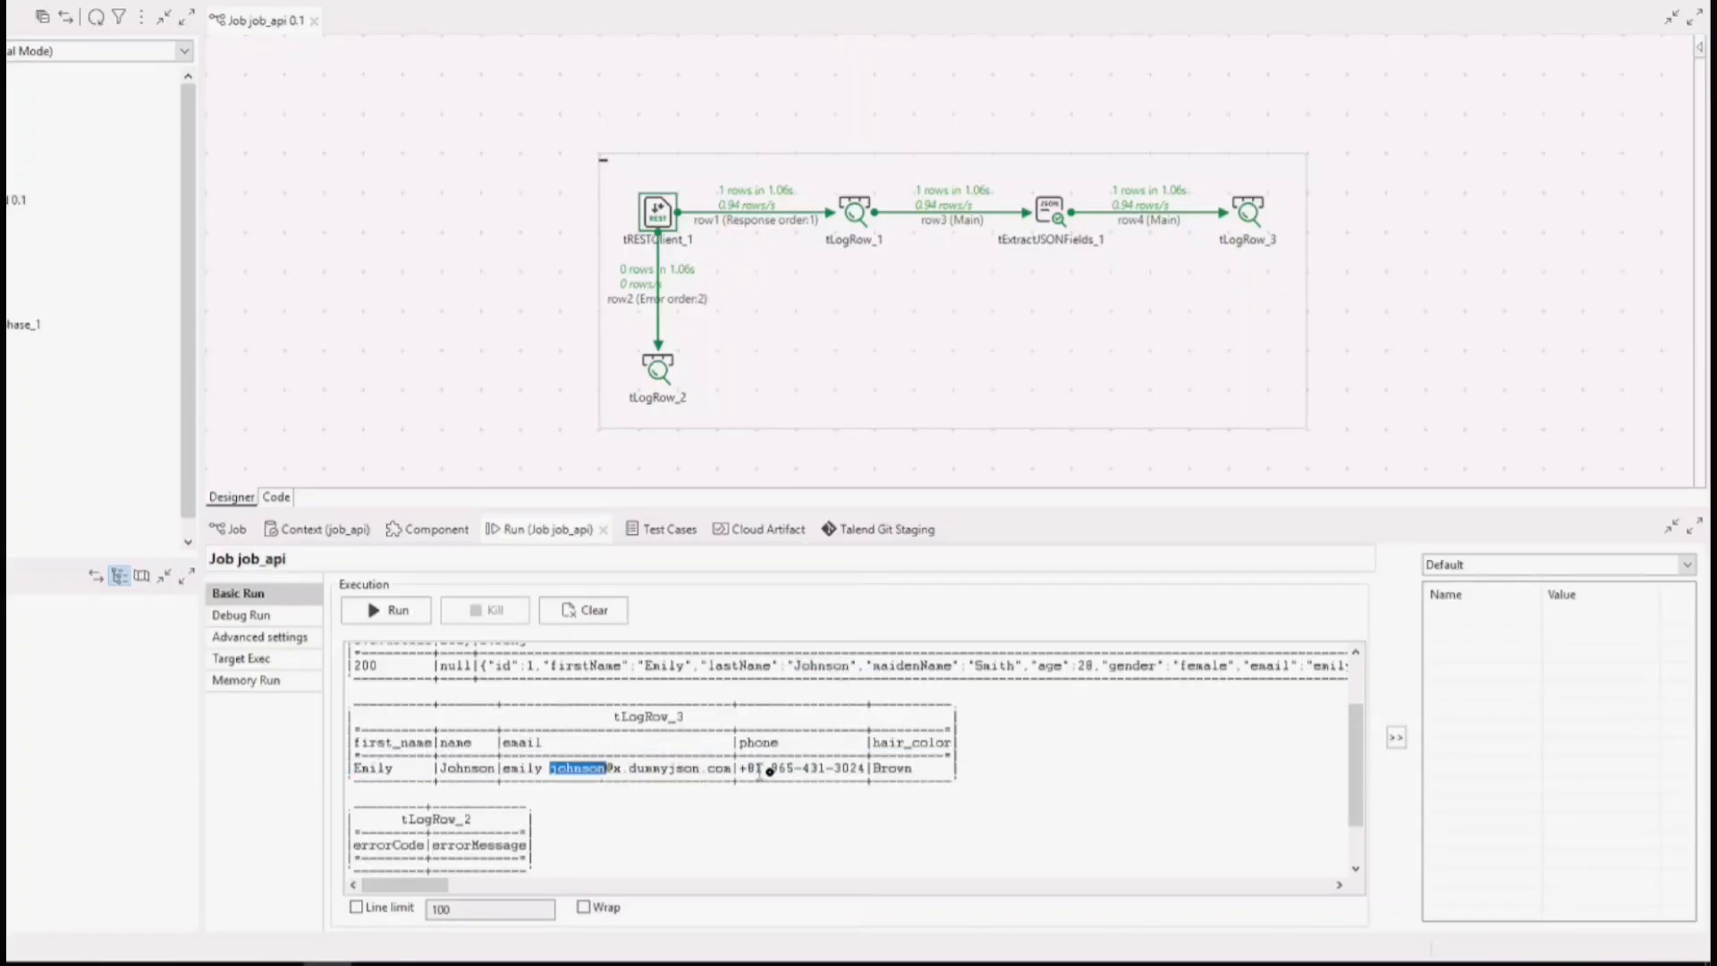
{"action": "left_click", "coordinate": [904, 768]}
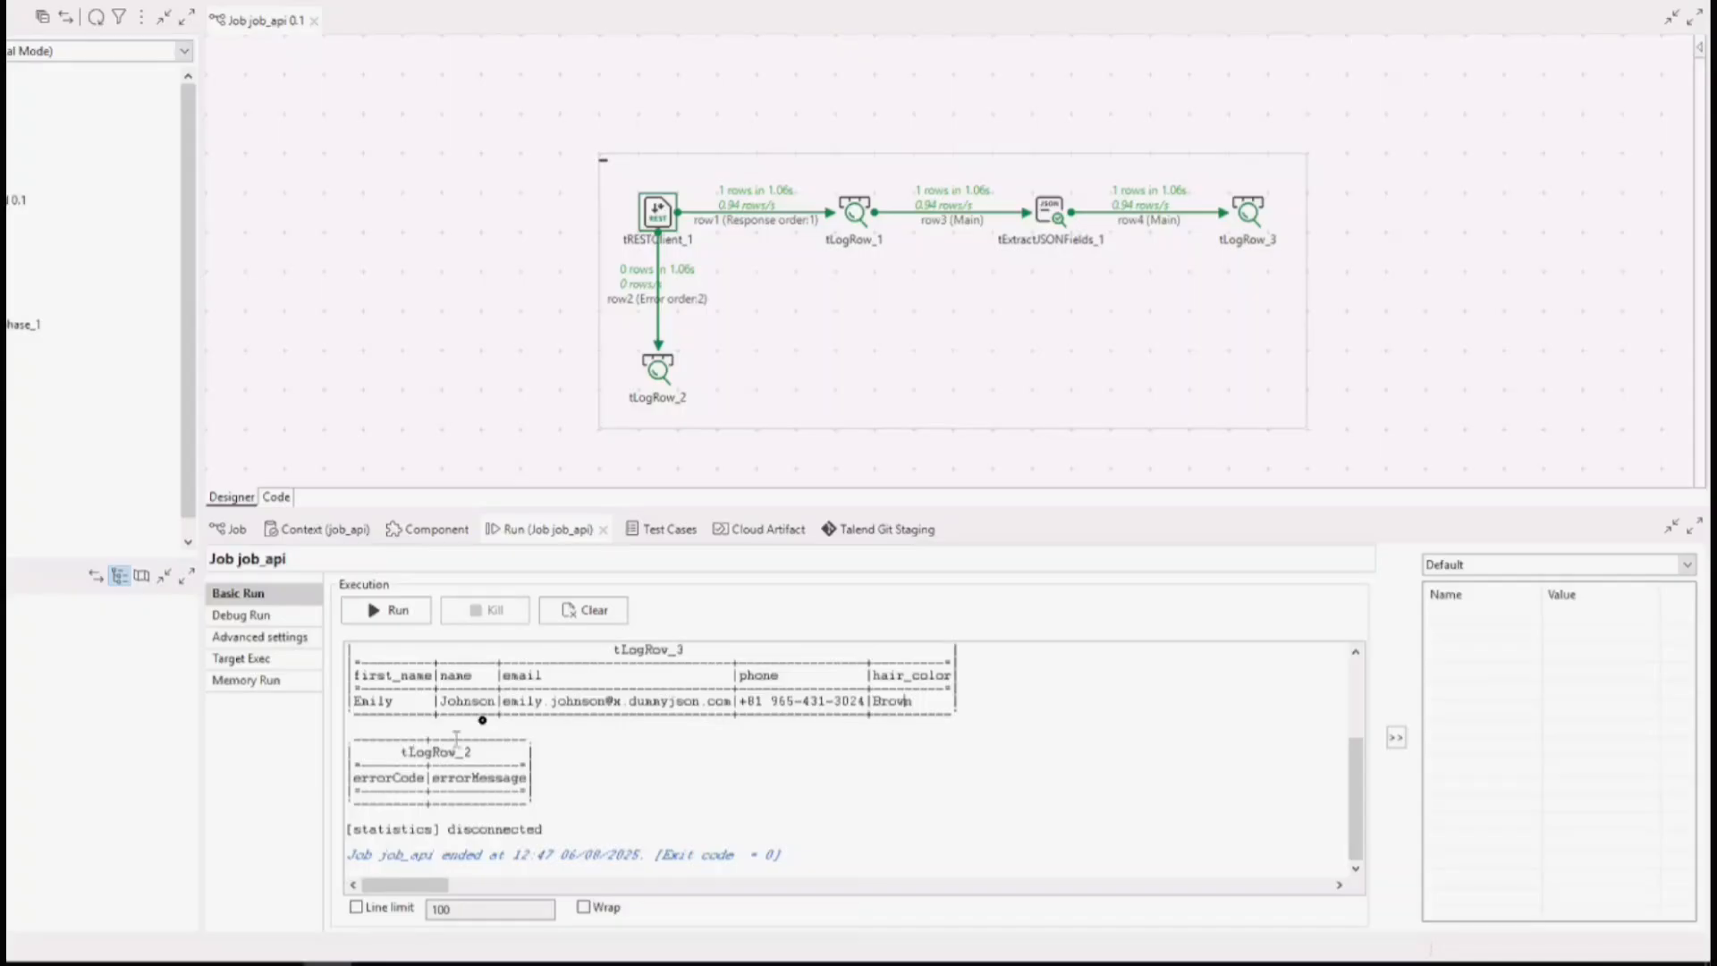
{"action": "left_click", "coordinate": [655, 368]}
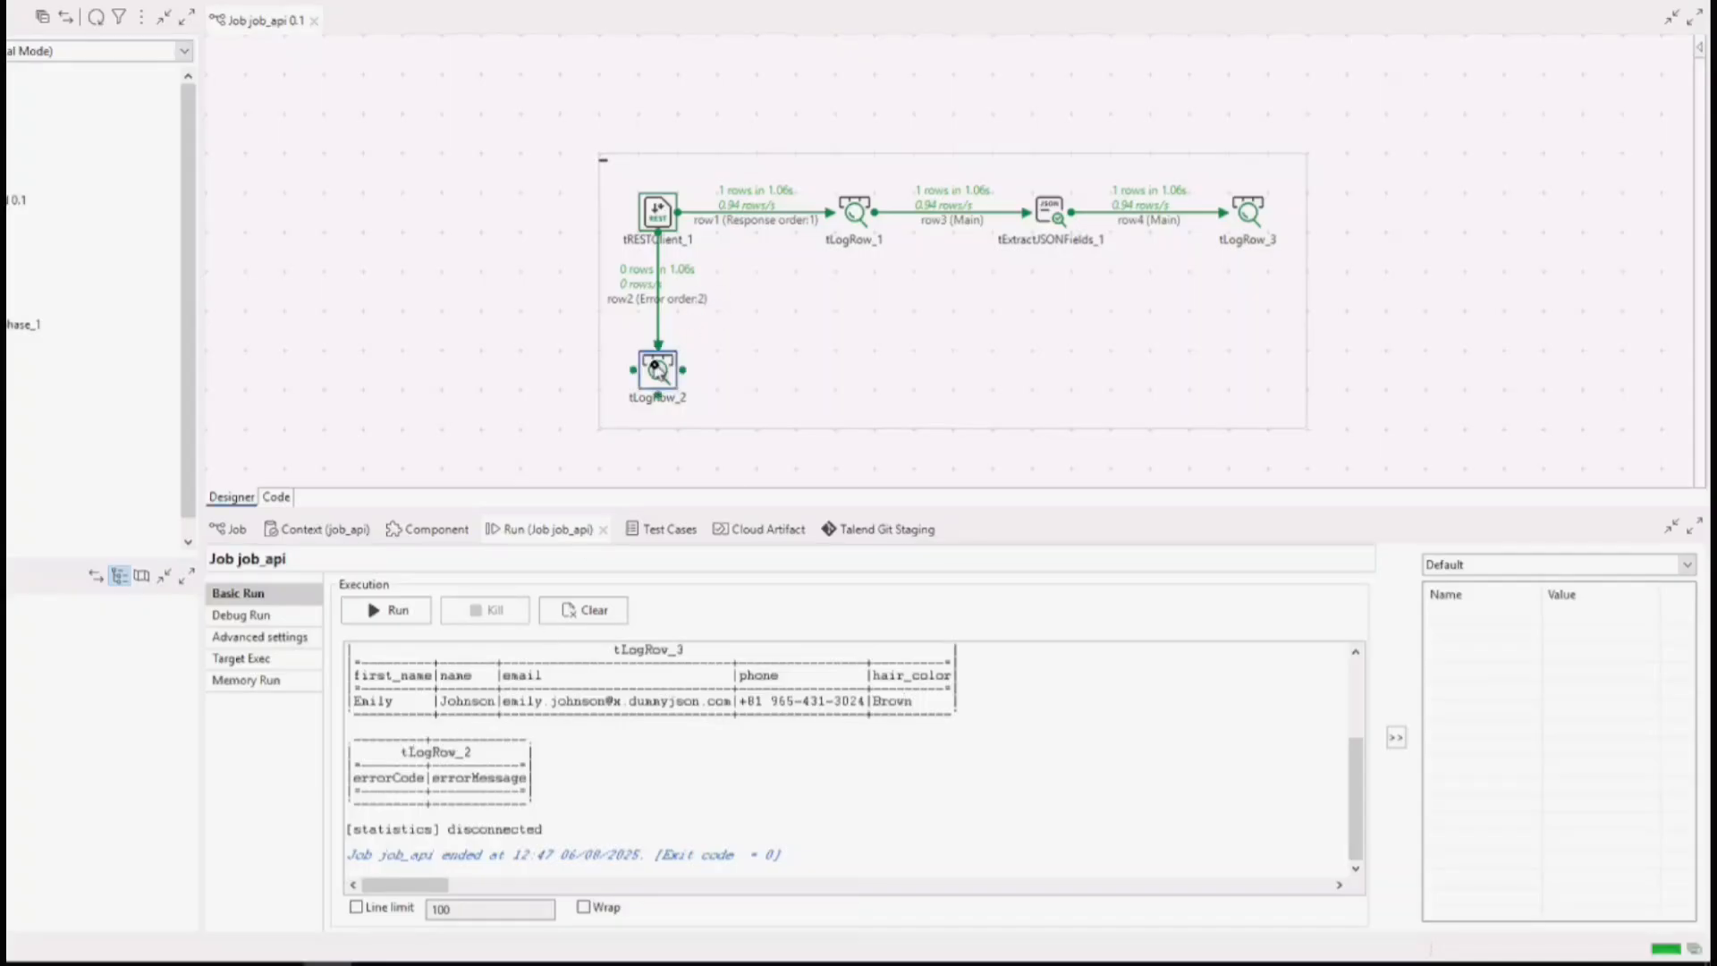